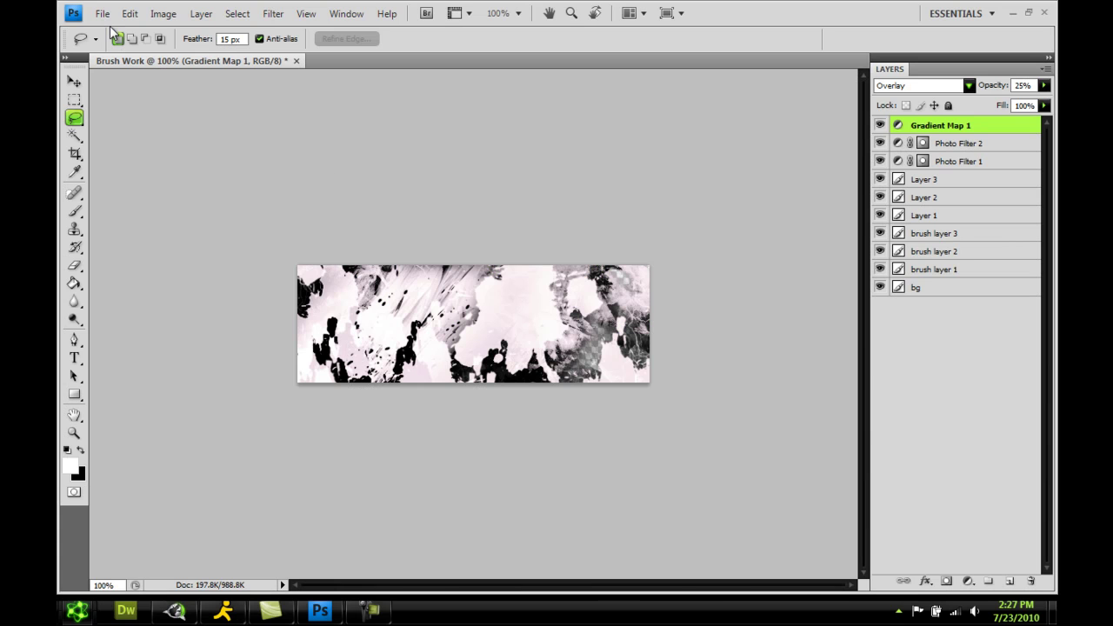
pyautogui.click(103, 14)
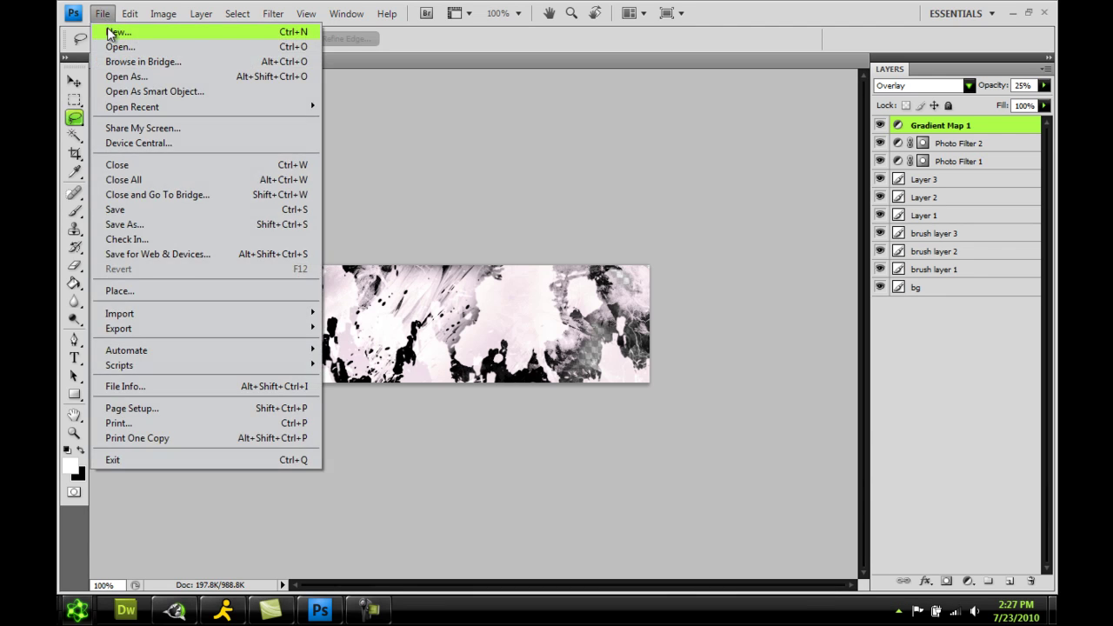
pyautogui.click(117, 32)
pyautogui.moveTo(607, 120); pyautogui.dragTo(680, 158)
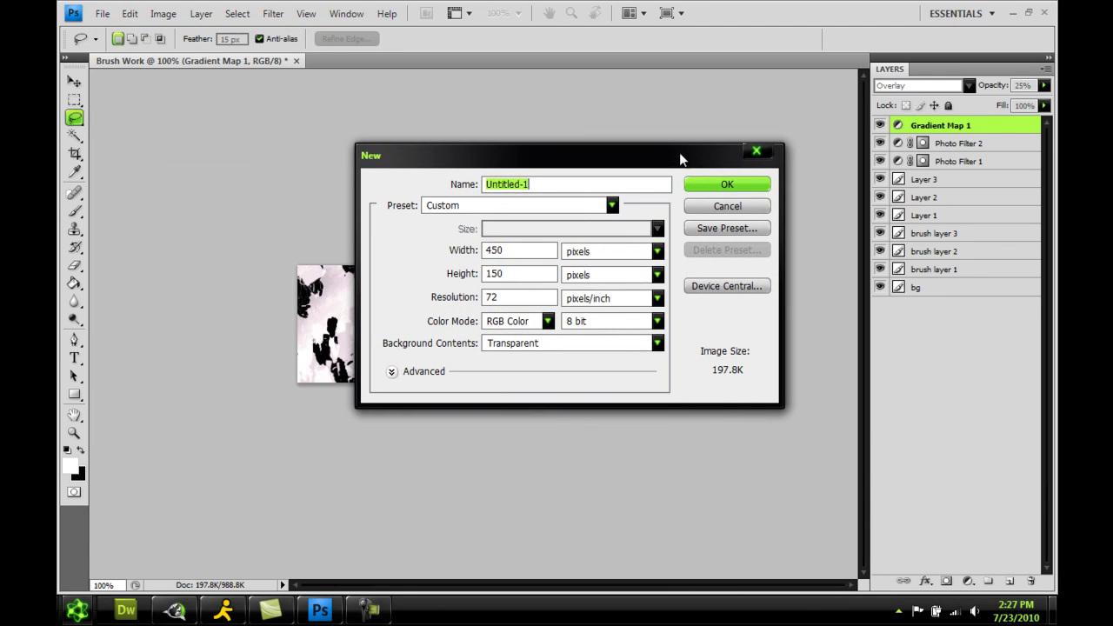
pyautogui.click(755, 152)
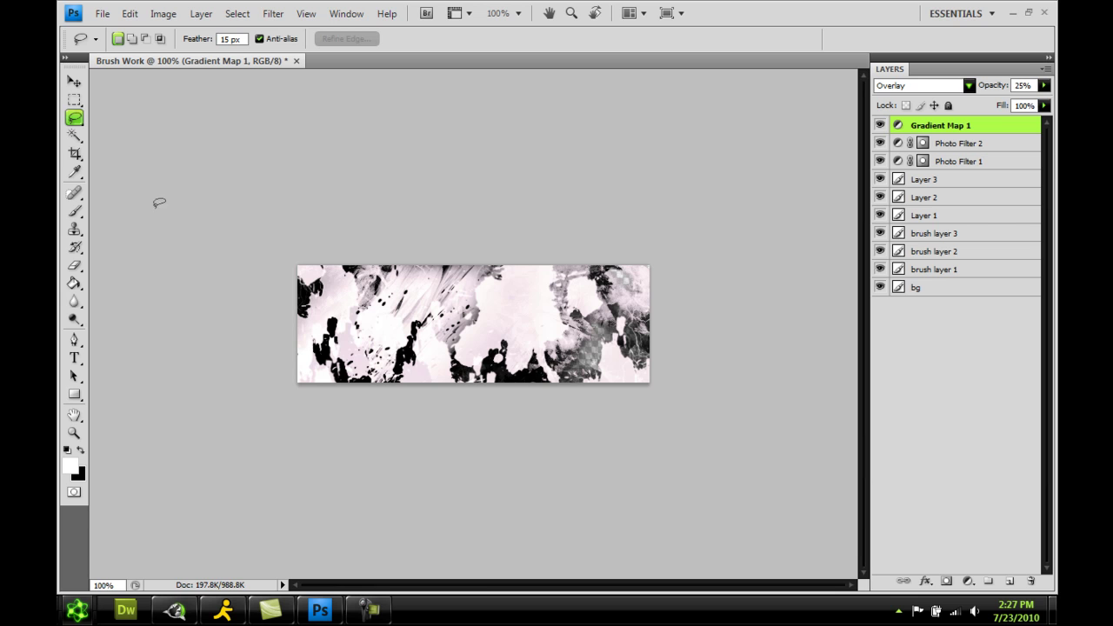
pyautogui.click(881, 125)
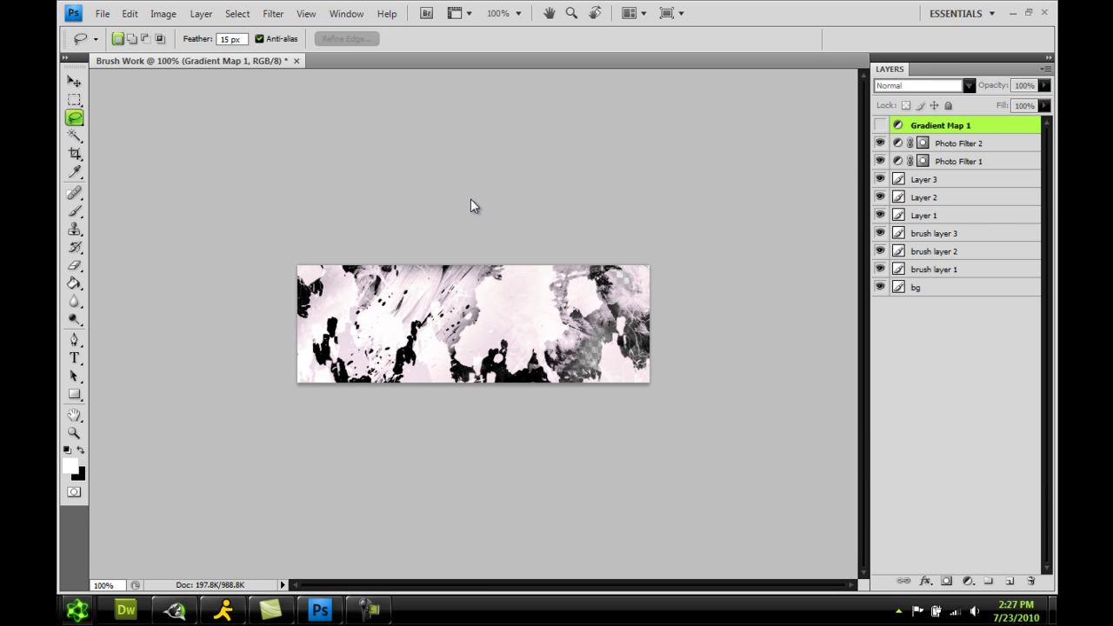
# Step: Create a transparent 450 × 150 pixel document at 72 pixels/inch named Brush, and close the Brush Work document
pyautogui.click(102, 14)
pyautogui.click(113, 28)
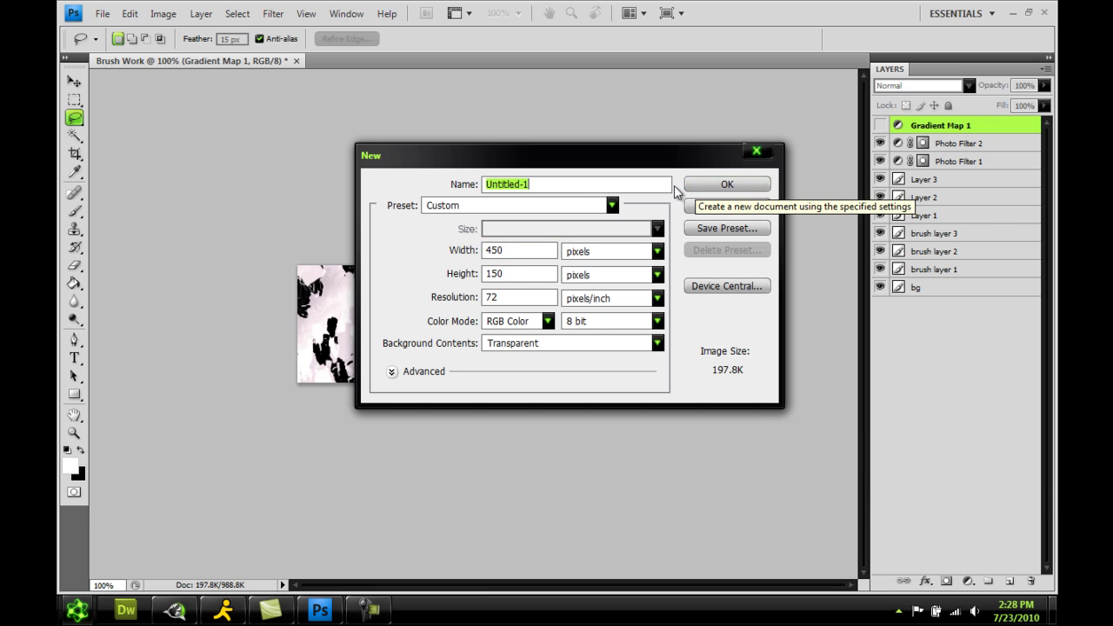
pyautogui.write('Brush')
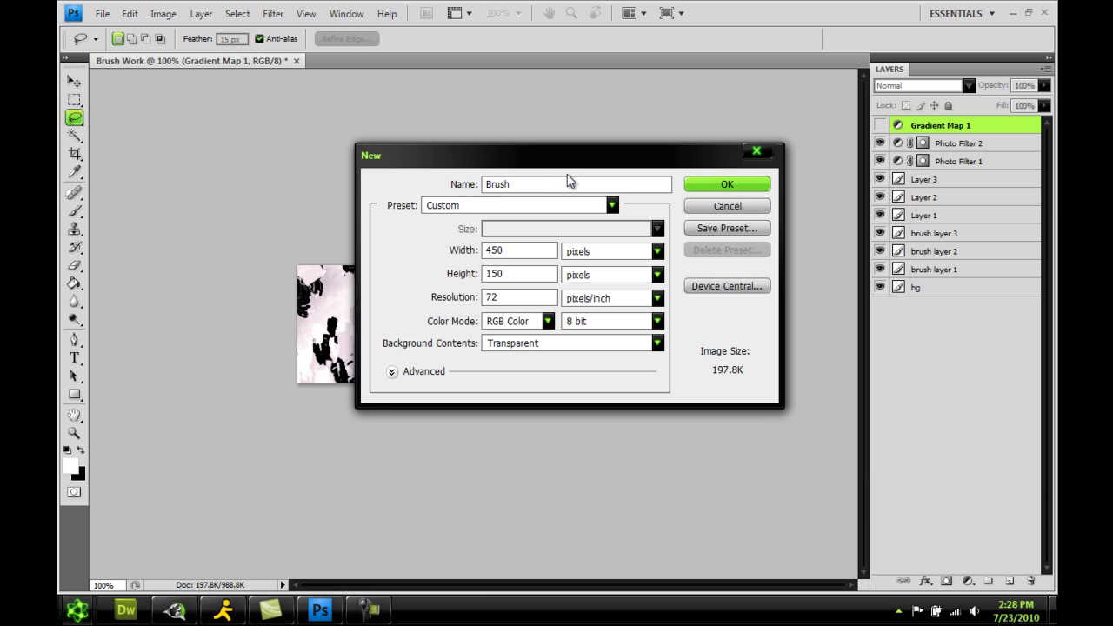
pyautogui.click(717, 183)
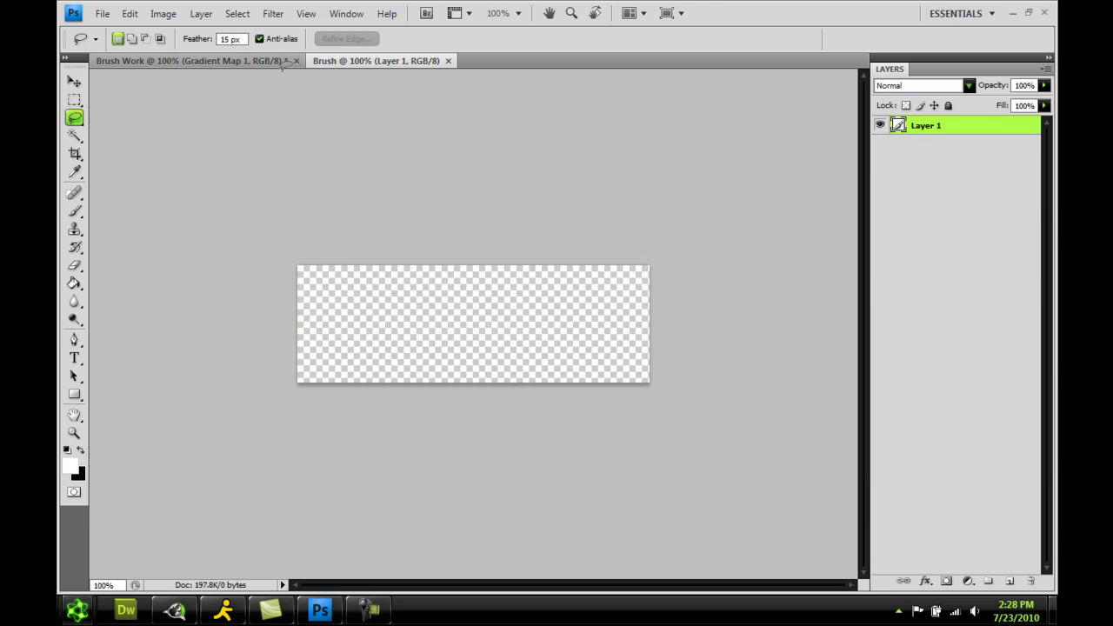
pyautogui.click(296, 61)
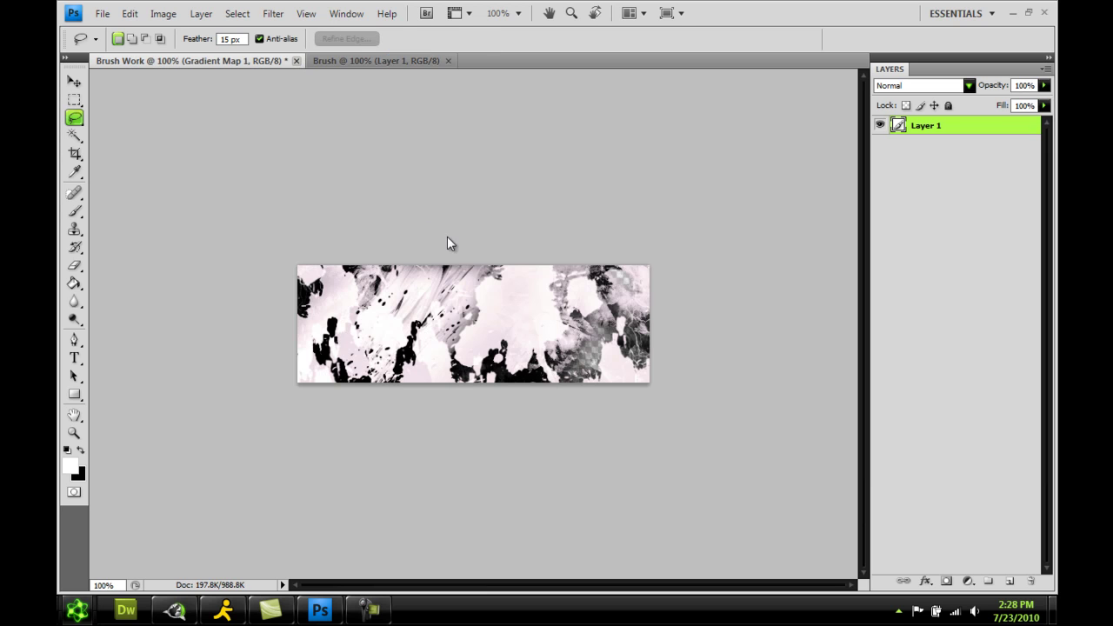
pyautogui.click(522, 227)
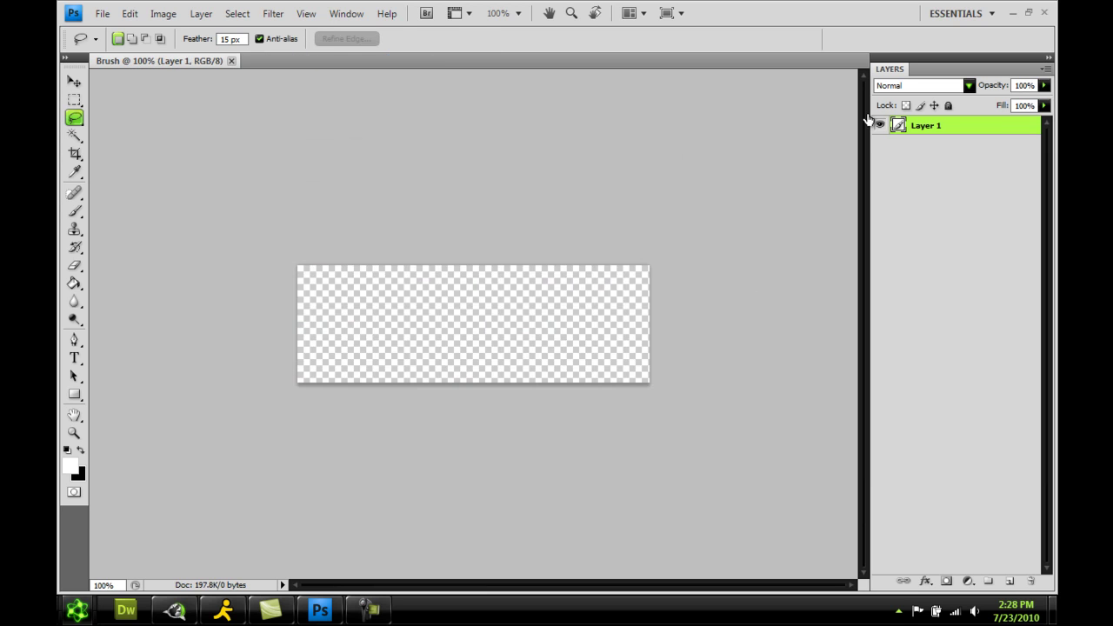
# Step: Rename the existing layer as BG and add a new layer above it named "brush layer 1"
pyautogui.doubleClick(929, 127)
pyautogui.write('BG')
pyautogui.press('Return')
pyautogui.hotkey('ctrl', 'shift', 'n')
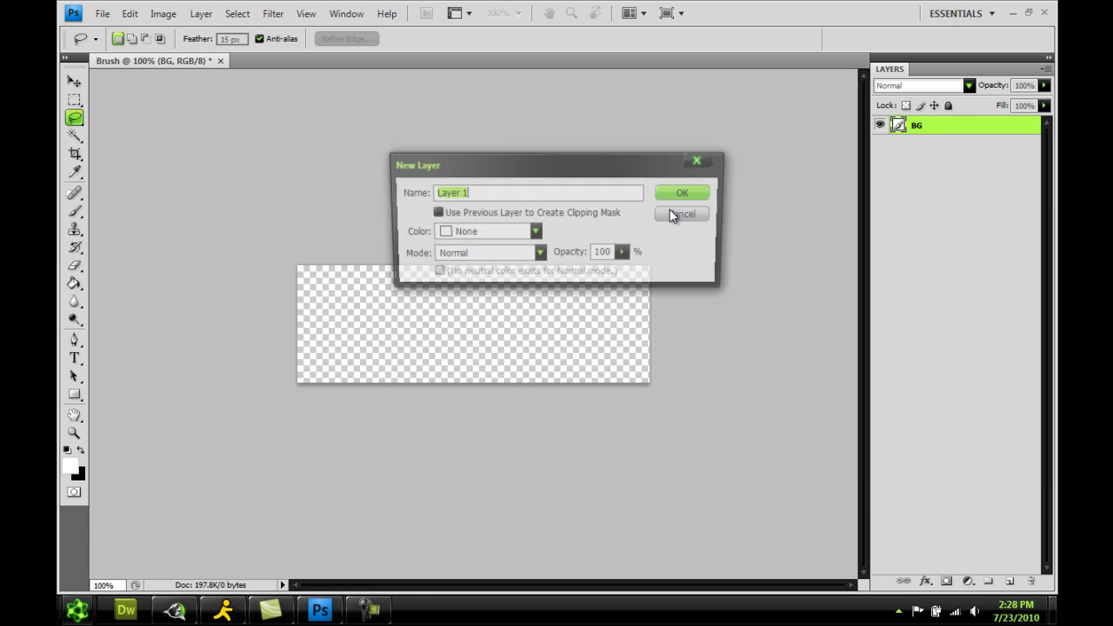
pyautogui.write('brush layer 1')
pyautogui.click(663, 192)
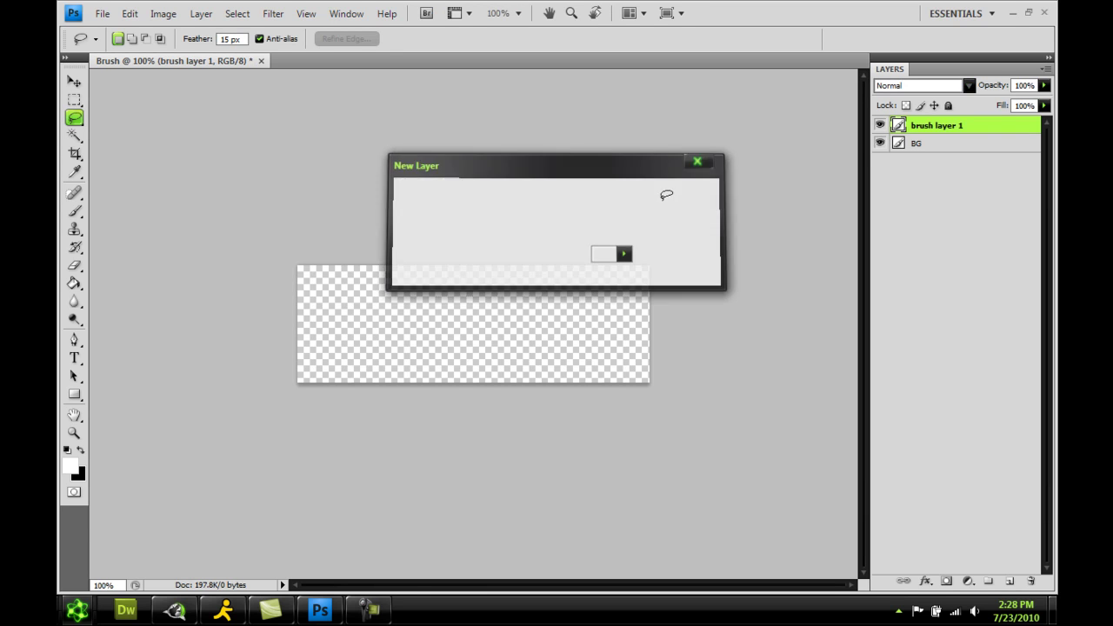
# Step: Activate the Brush tool with black as foreground colour and replace the current brushes with the Ghost___Abstract_Brushes_12 set
pyautogui.click(75, 210)
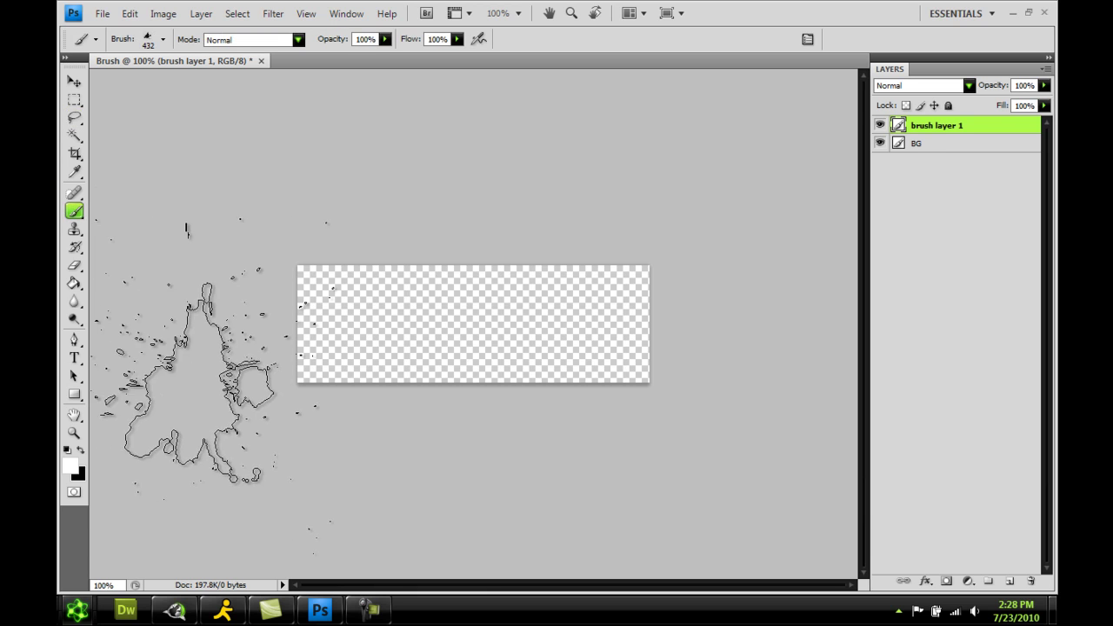
pyautogui.click(80, 451)
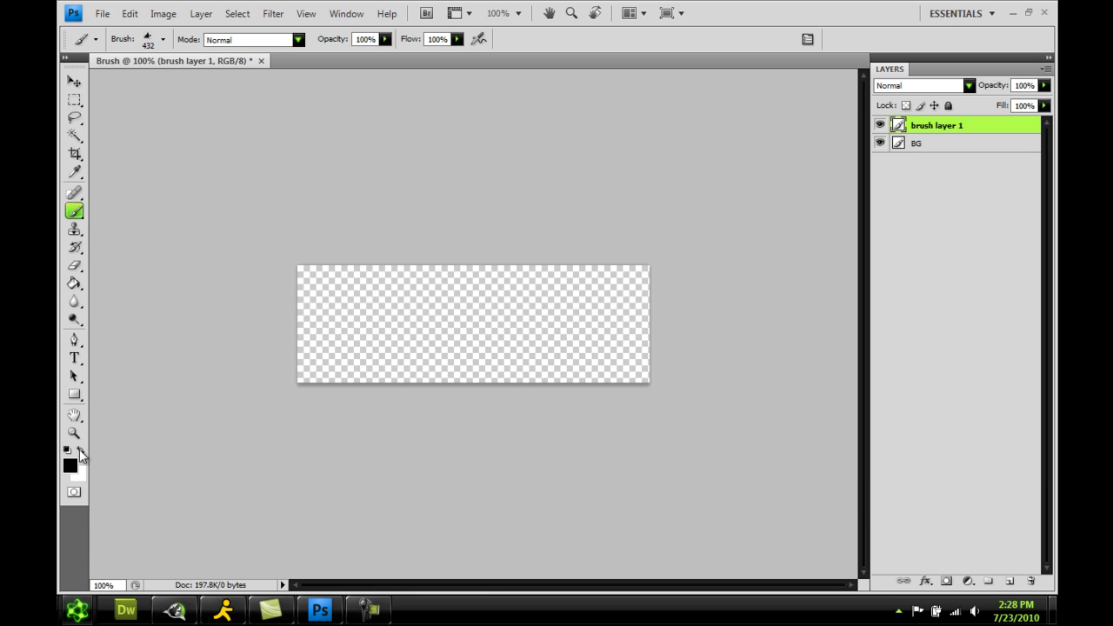
pyautogui.click(165, 38)
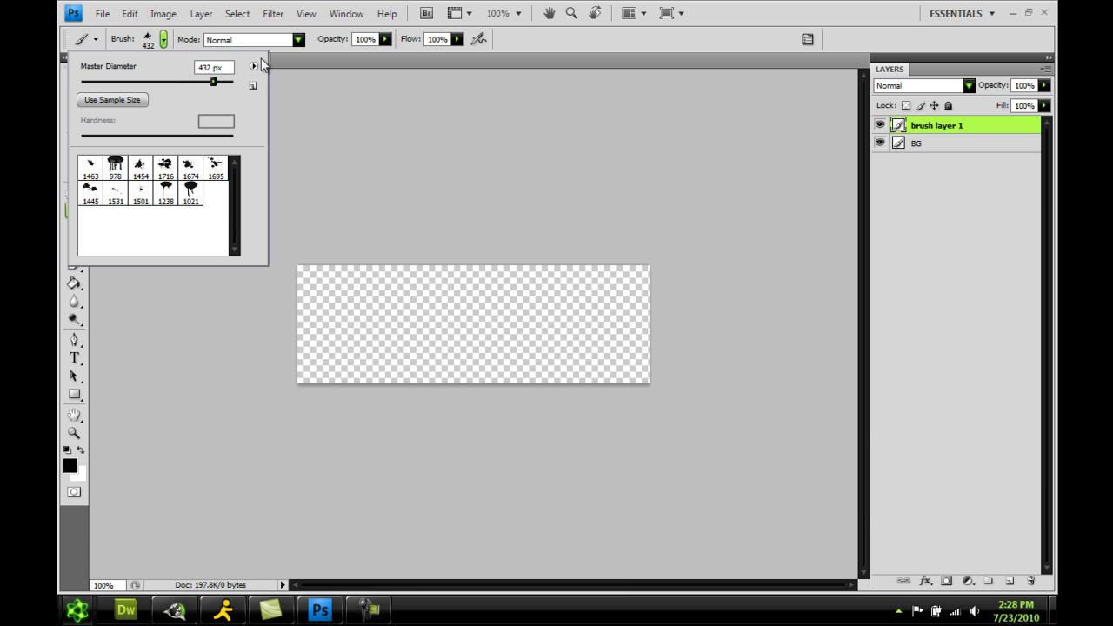
pyautogui.click(254, 67)
pyautogui.click(307, 4)
pyautogui.click(254, 68)
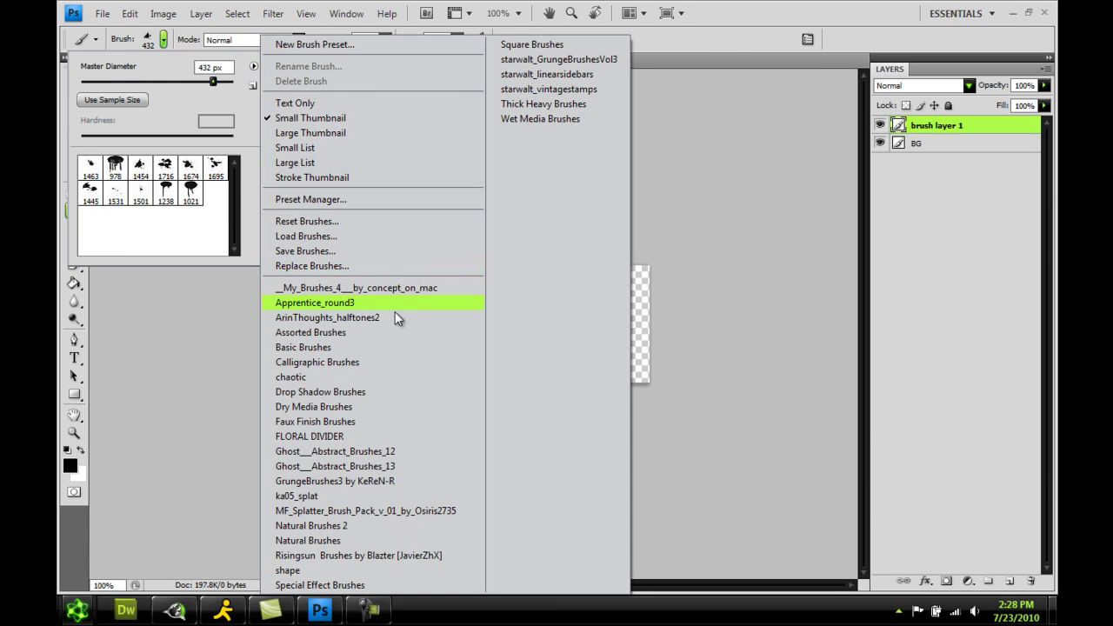
pyautogui.click(373, 452)
pyautogui.click(459, 227)
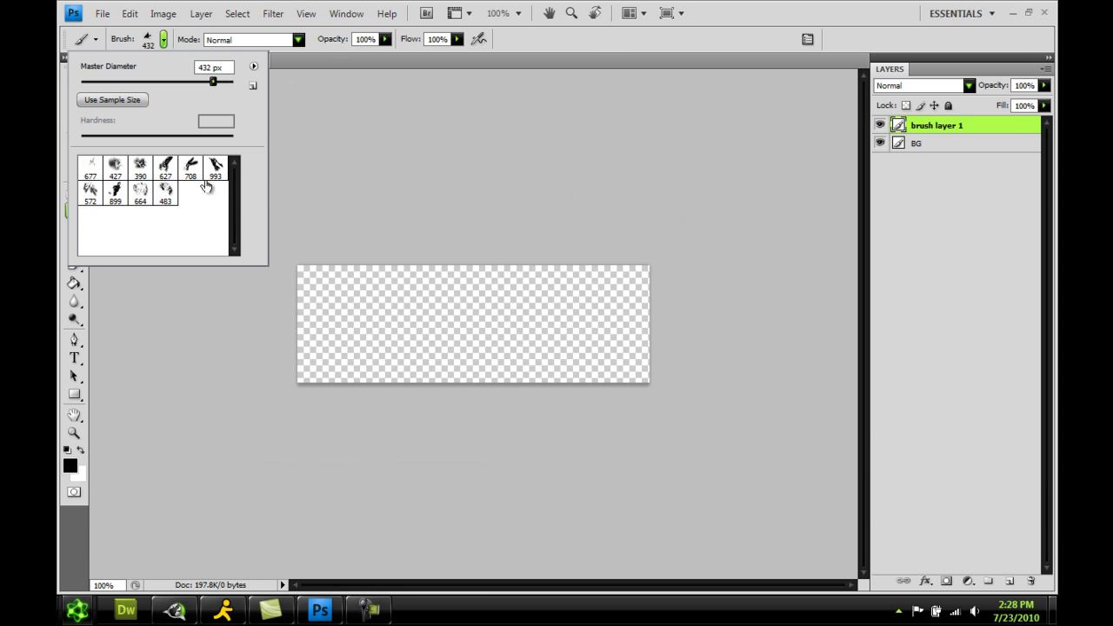
# Step: Stamp the 427 px brush over the canvas's left side and the 993 px brush in its upper-right corner
pyautogui.click(115, 167)
pyautogui.click(374, 422)
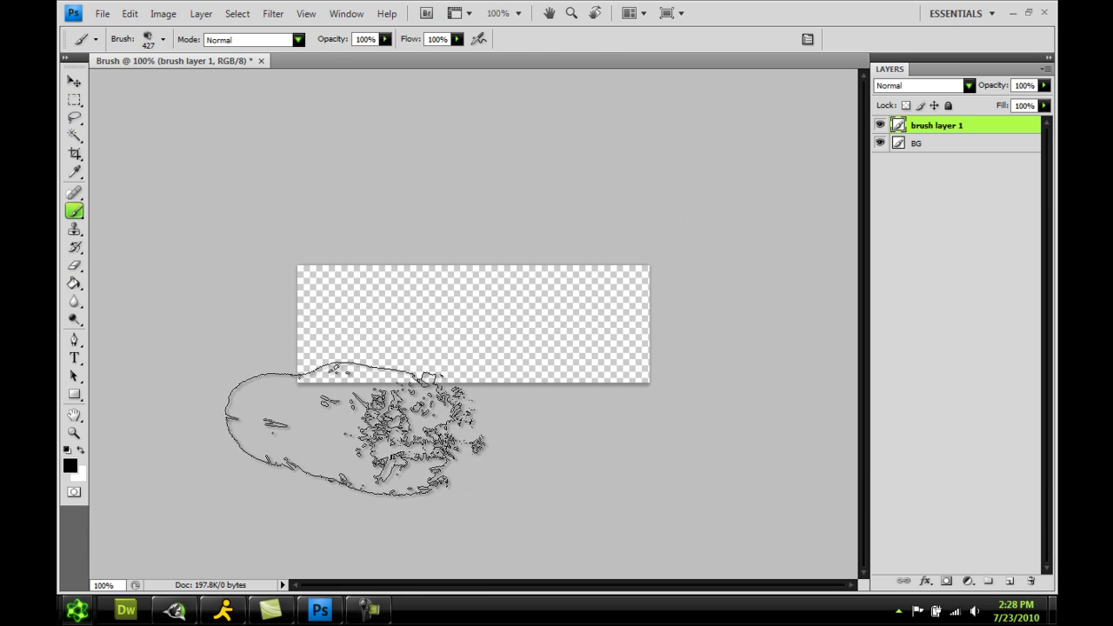
pyautogui.click(321, 387)
pyautogui.click(291, 320)
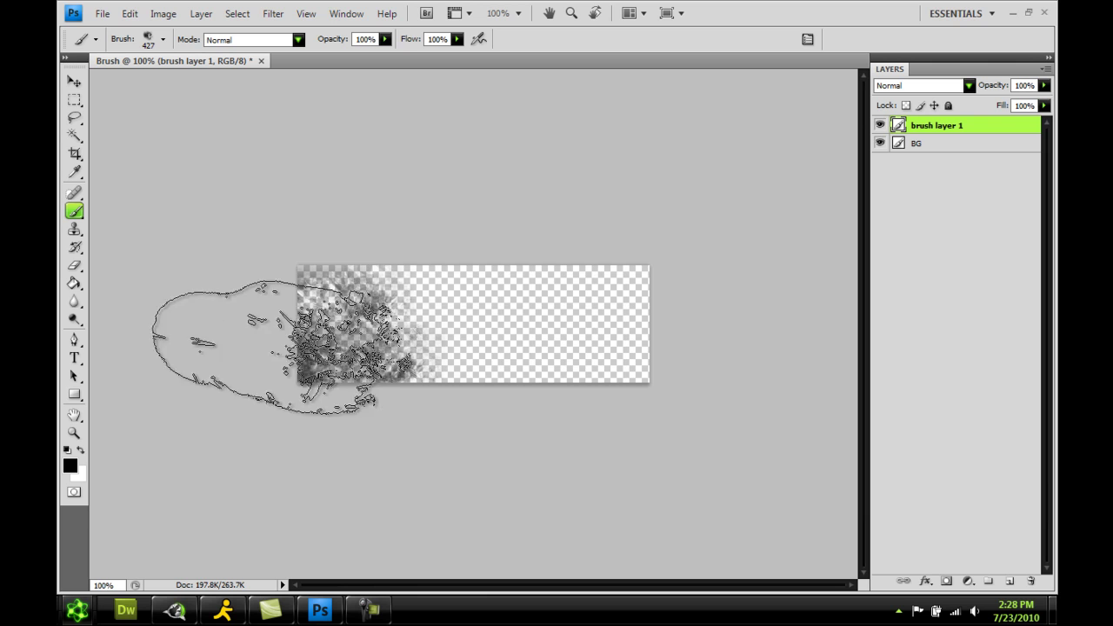
pyautogui.click(163, 40)
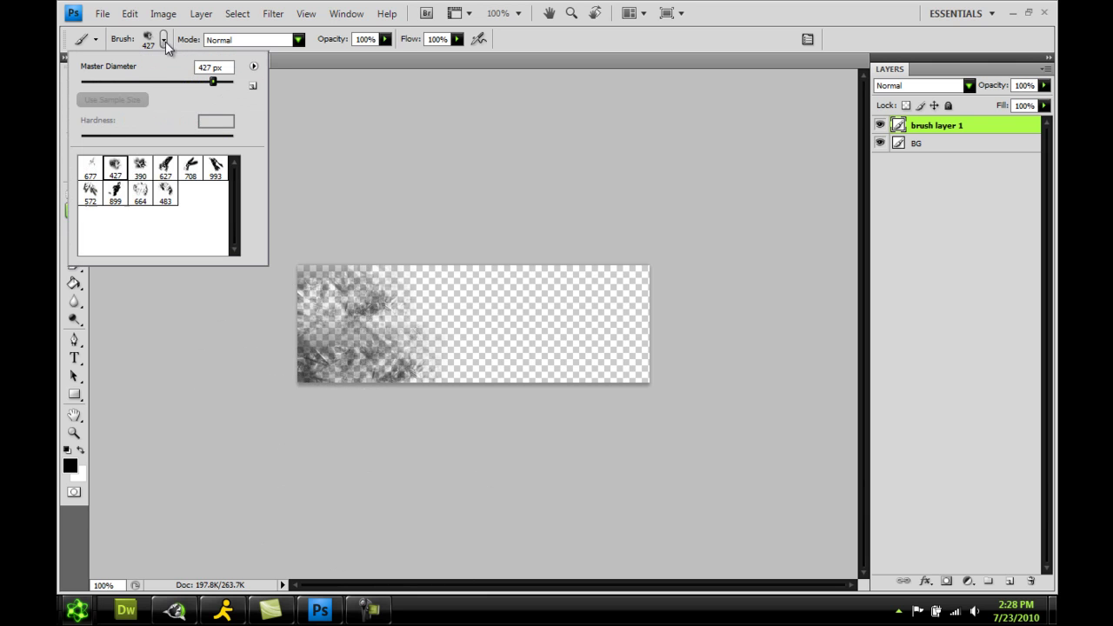
pyautogui.click(217, 165)
pyautogui.click(668, 268)
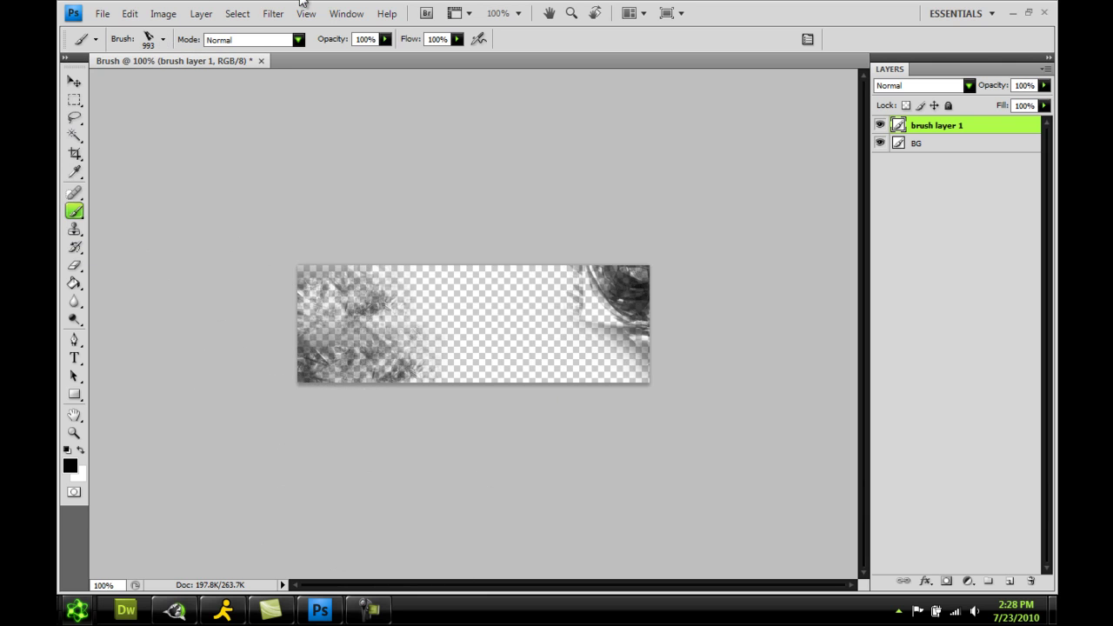
# Step: Stamp the 627 px brush at the canvas's lower-right edge and as a diagonal streak through the middle
pyautogui.click(162, 39)
pyautogui.click(165, 166)
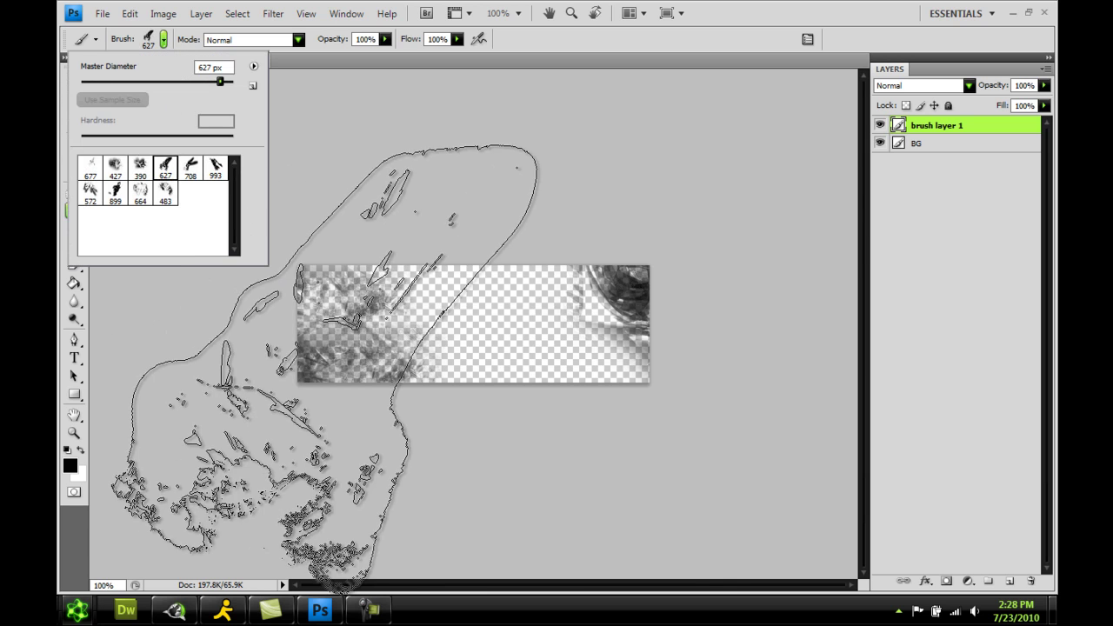
pyautogui.click(680, 373)
pyautogui.click(388, 468)
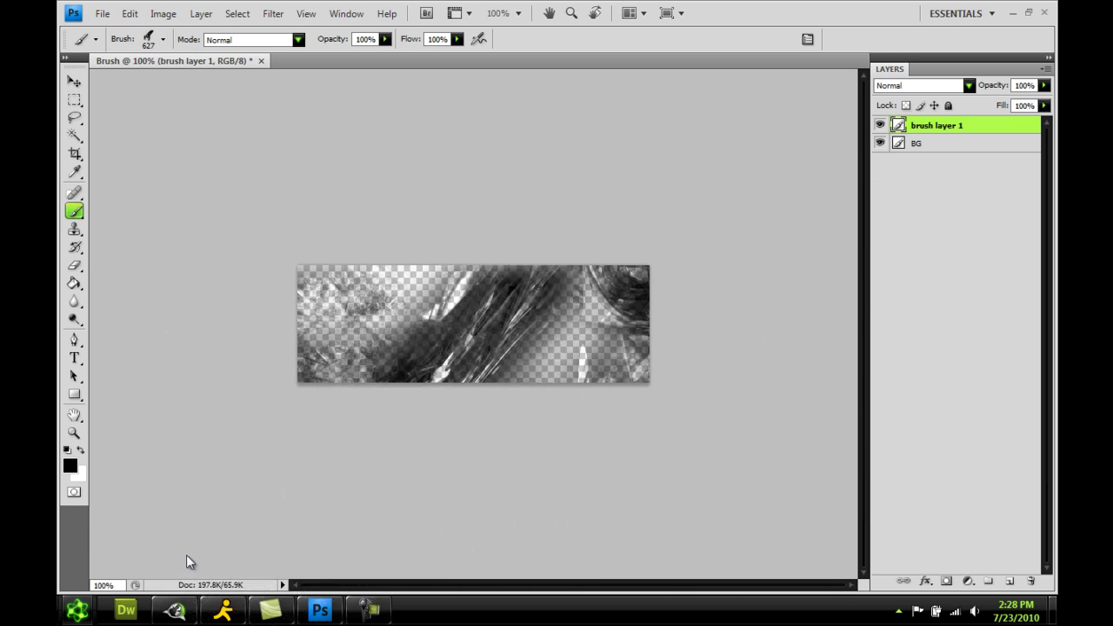
# Step: Stamp the 390 px brush several times along the left edge and upper-left corner of the canvas to darken it
pyautogui.click(163, 41)
pyautogui.click(144, 174)
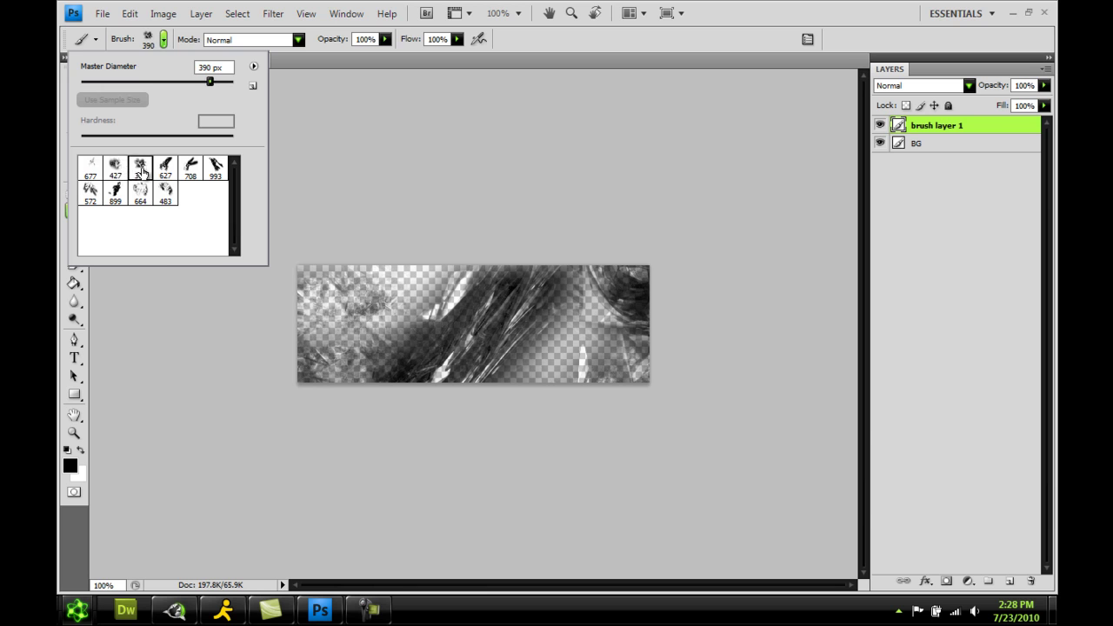
pyautogui.click(369, 178)
pyautogui.click(347, 240)
pyautogui.click(261, 295)
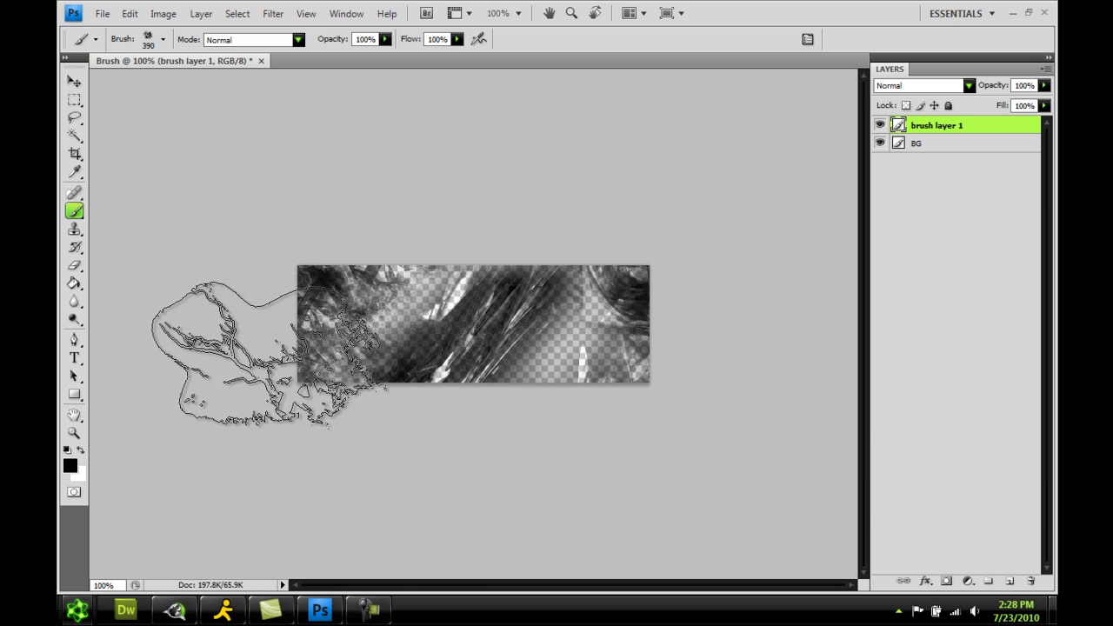
pyautogui.click(270, 357)
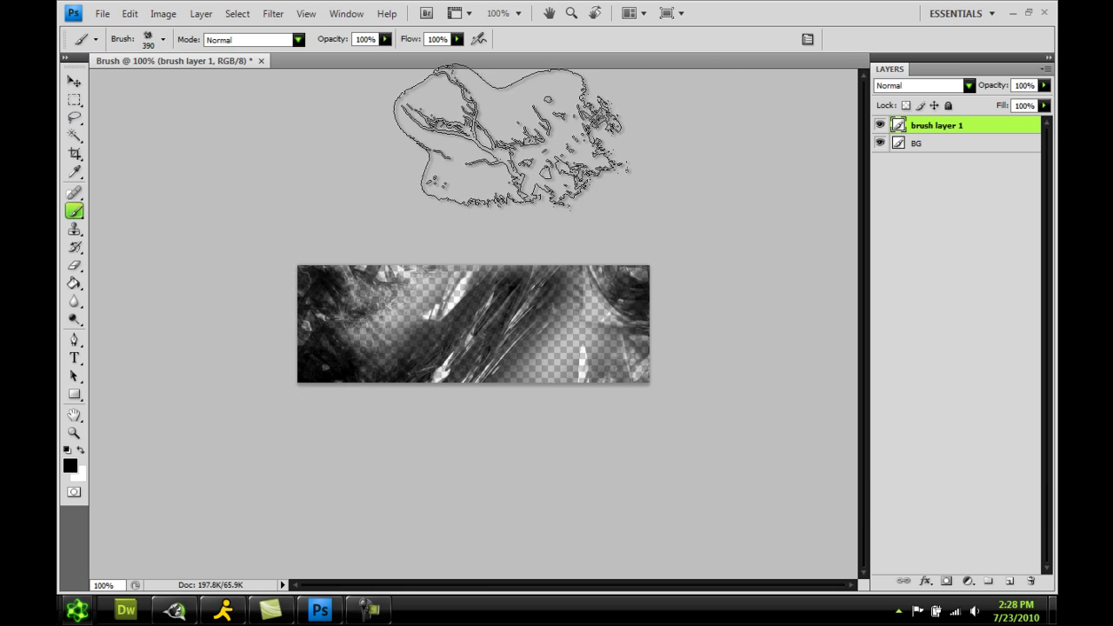
# Step: Add a new layer named "brush layer 2" above brush layer 1
pyautogui.hotkey('ctrl', 'shift', 'n')
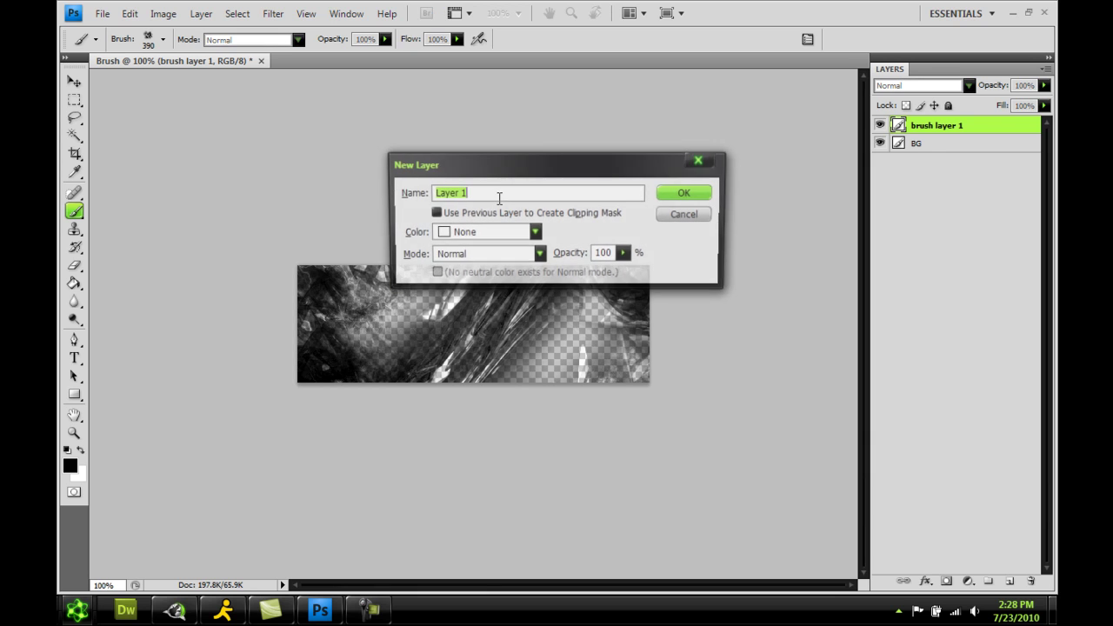
pyautogui.write('bru')
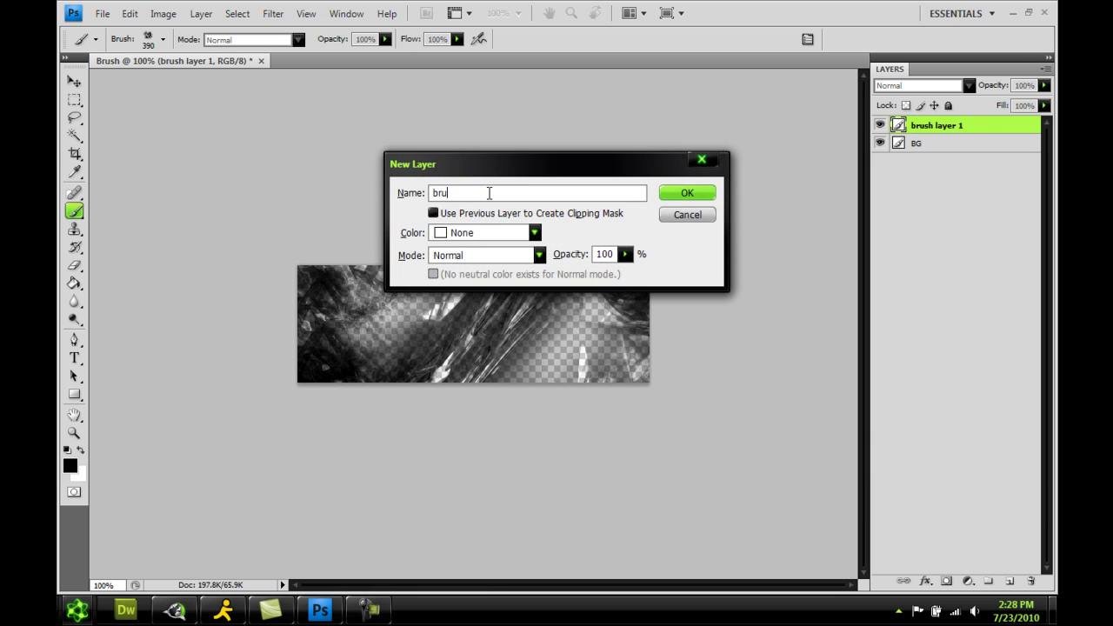
pyautogui.write('sh layer 2')
pyautogui.press('Return')
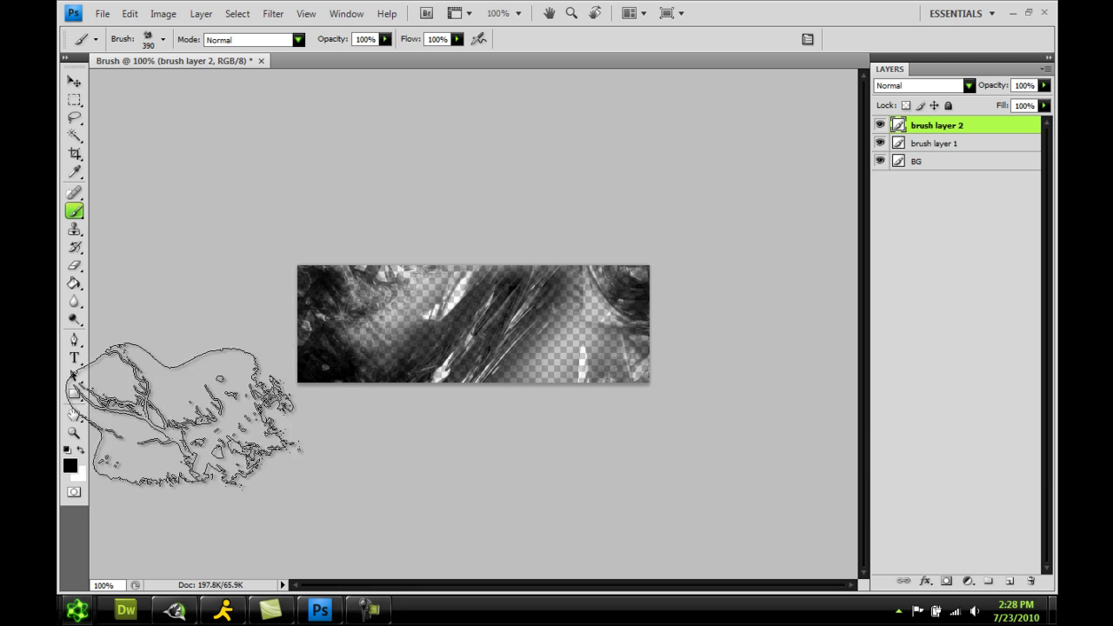
# Step: With white as foreground colour, stamp the 390 px brush over the canvas's left side and the 627 px brush over its right side
pyautogui.press('x')
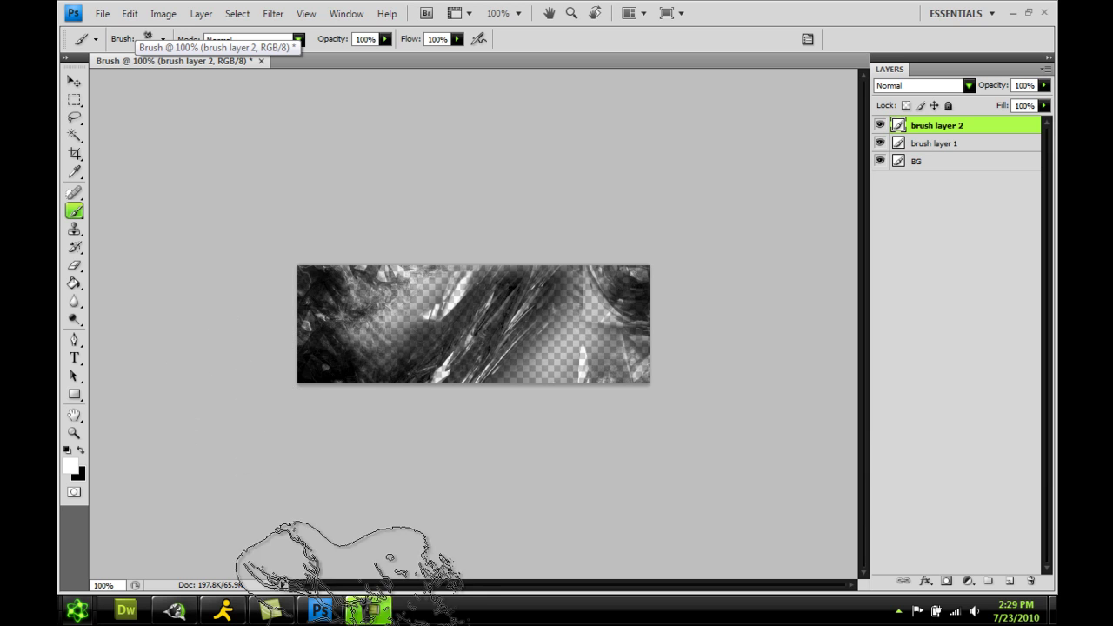
pyautogui.click(344, 357)
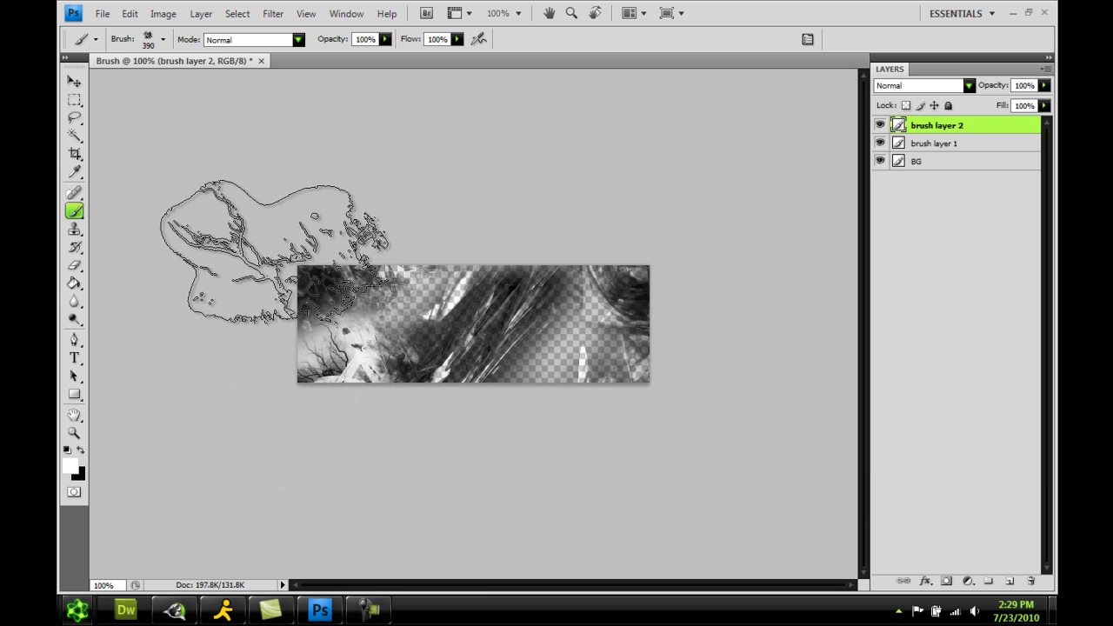
pyautogui.click(274, 253)
pyautogui.click(162, 40)
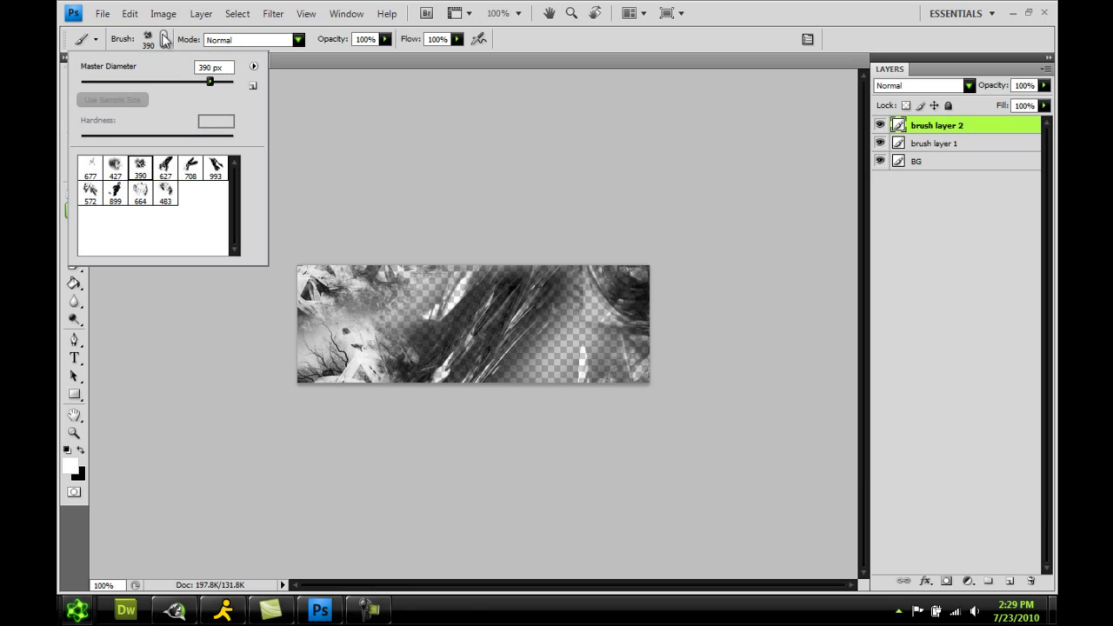
pyautogui.click(169, 167)
pyautogui.click(695, 361)
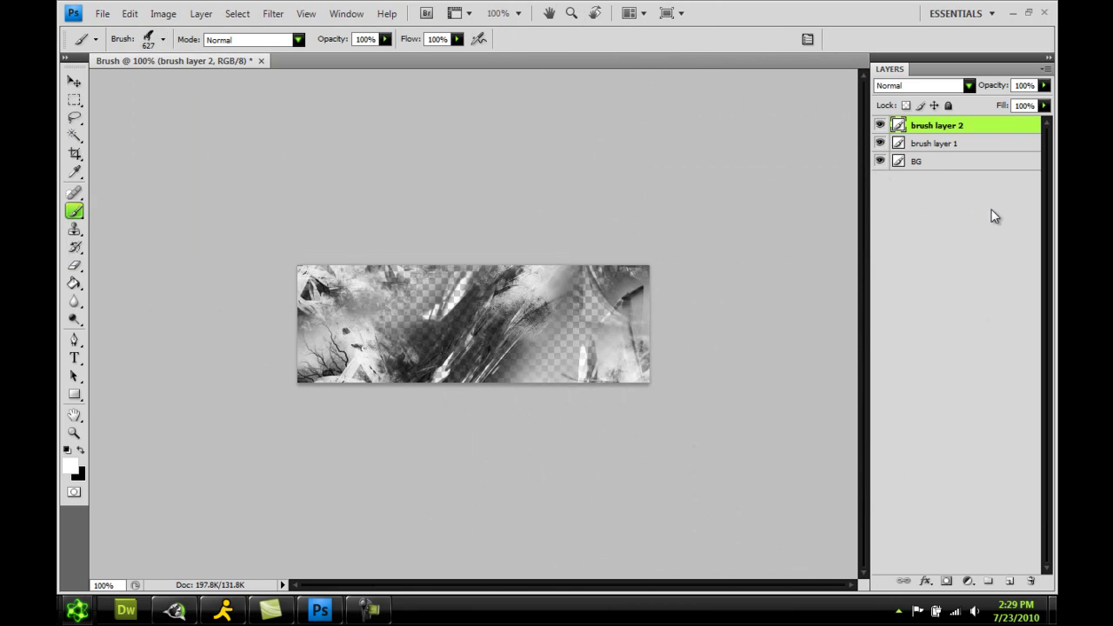
# Step: Choose the 664 px brush, switch the foreground colour to black and stamp it over the canvas on brush layer 2
pyautogui.click(163, 39)
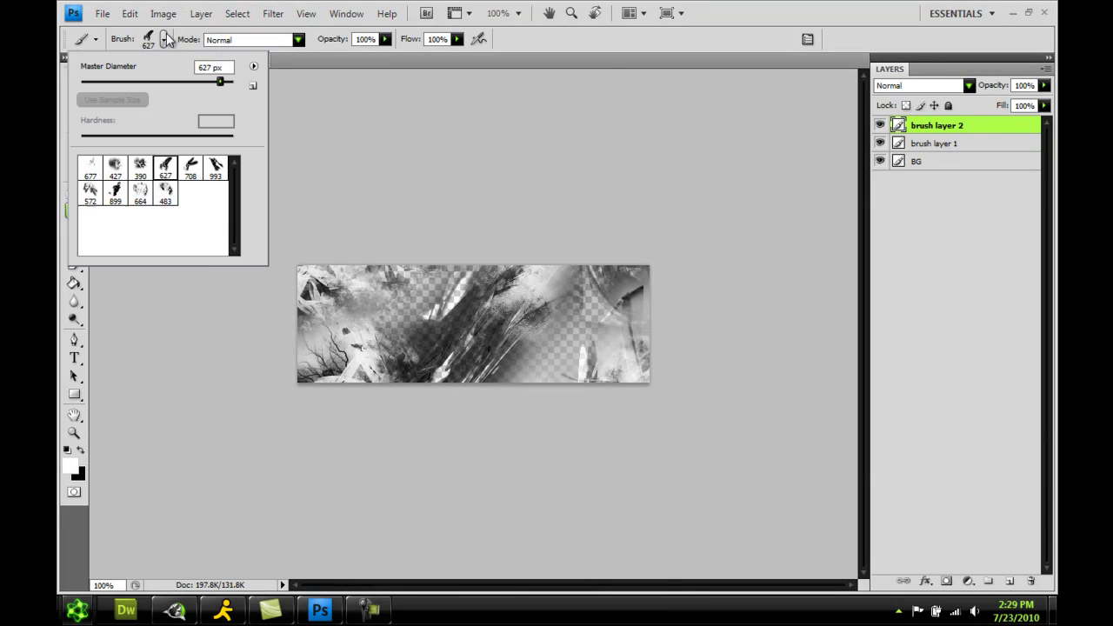
pyautogui.click(151, 190)
pyautogui.press('Return')
pyautogui.press('x')
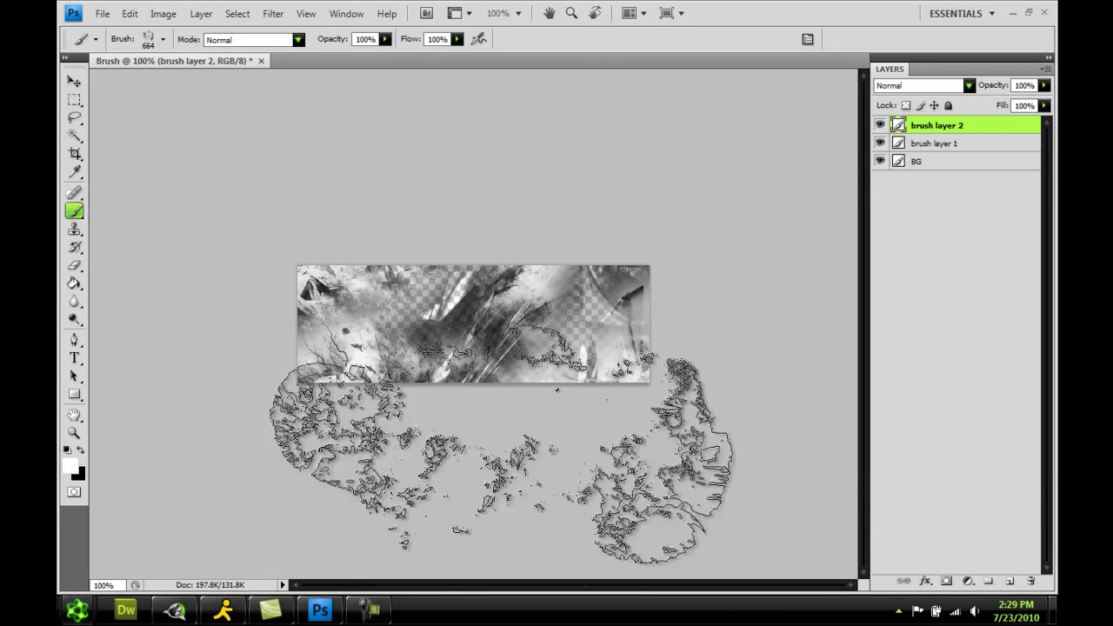
pyautogui.click(426, 361)
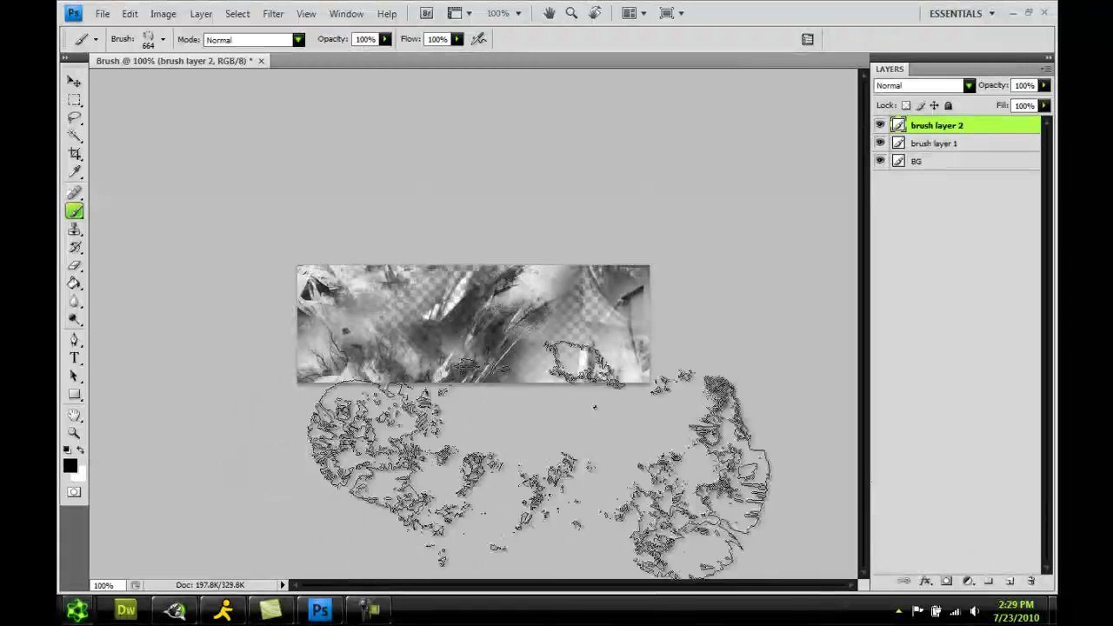
# Step: Stamp the 899 px brush over the canvas's left half on brush layer 2, first in black and again in white
pyautogui.click(164, 40)
pyautogui.click(97, 191)
pyautogui.doubleClick(114, 197)
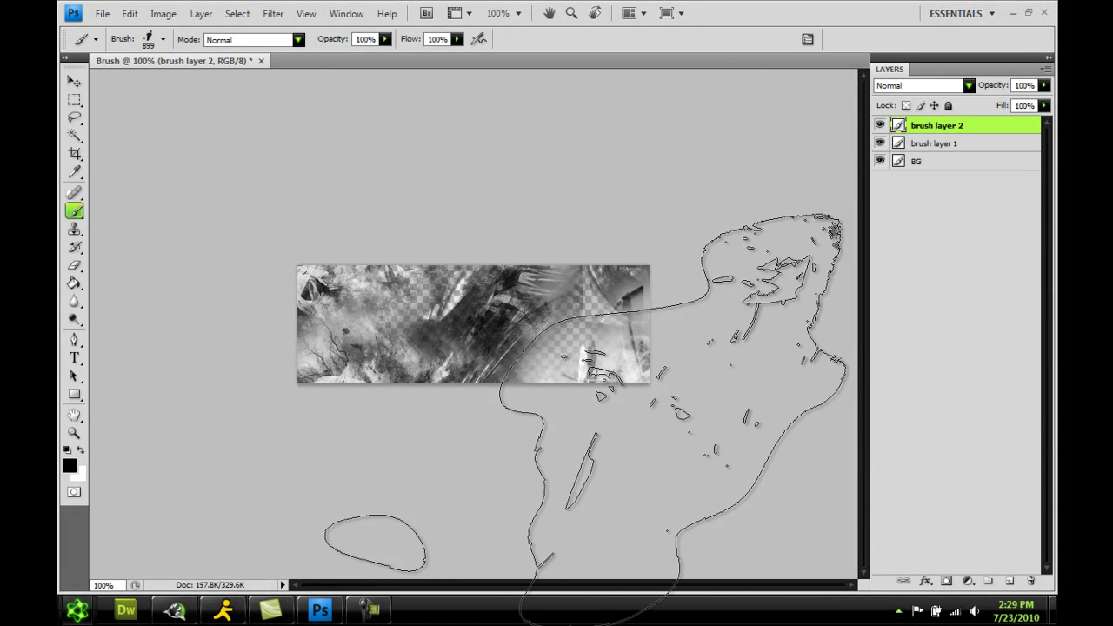
pyautogui.click(283, 460)
pyautogui.press('x')
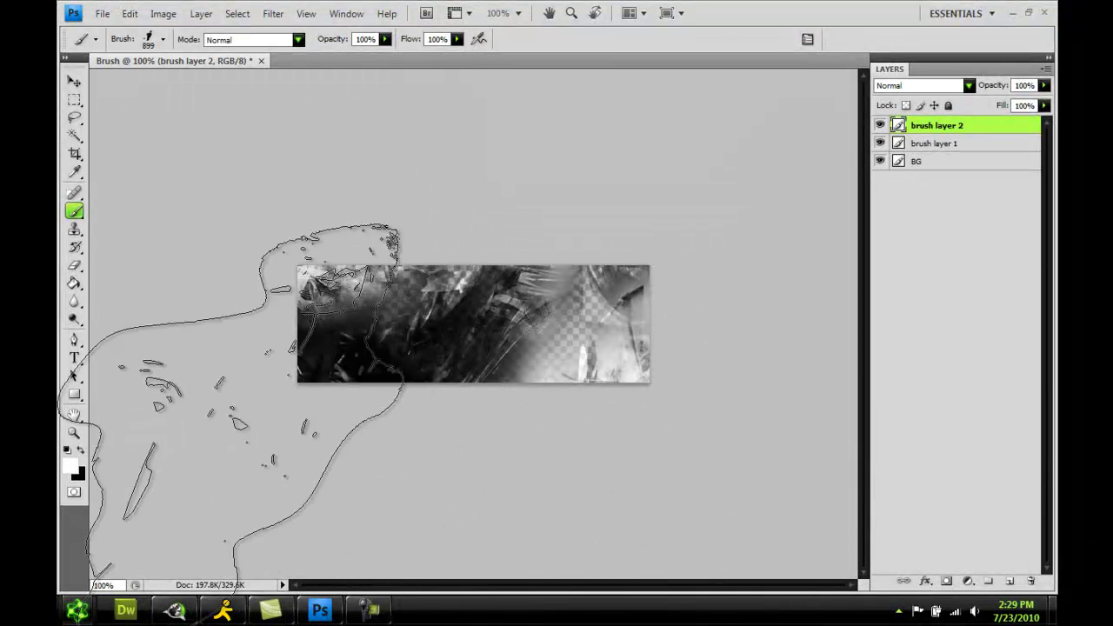
pyautogui.click(216, 559)
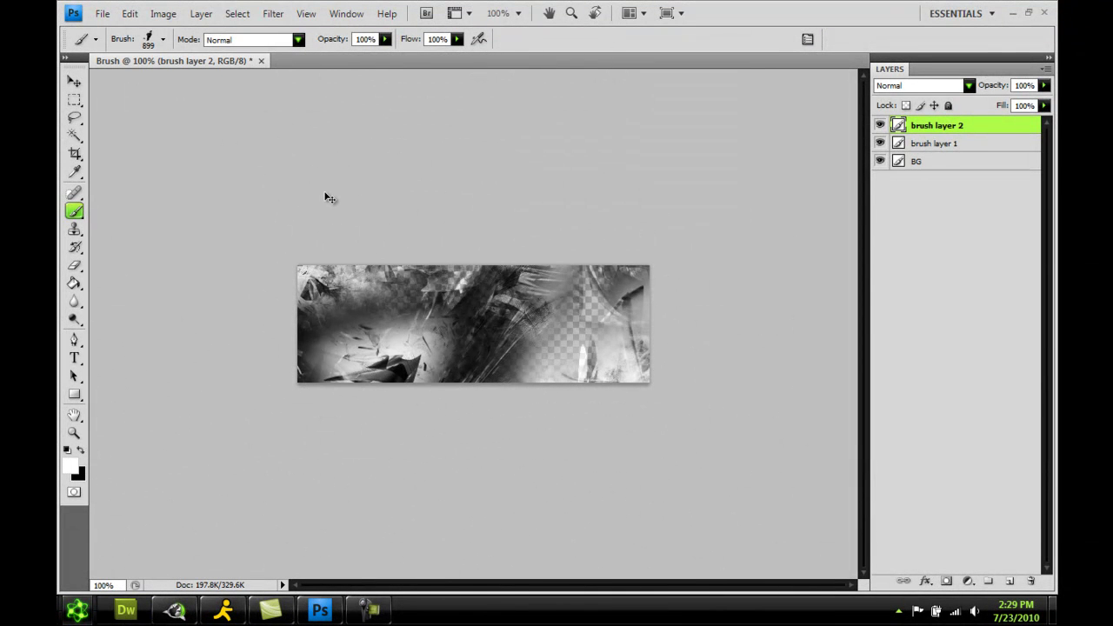
# Step: Add a new layer with the default name above brush layer 2 and switch the foreground colour to black
pyautogui.hotkey('ctrl', 'shift', 'n')
pyautogui.click(670, 193)
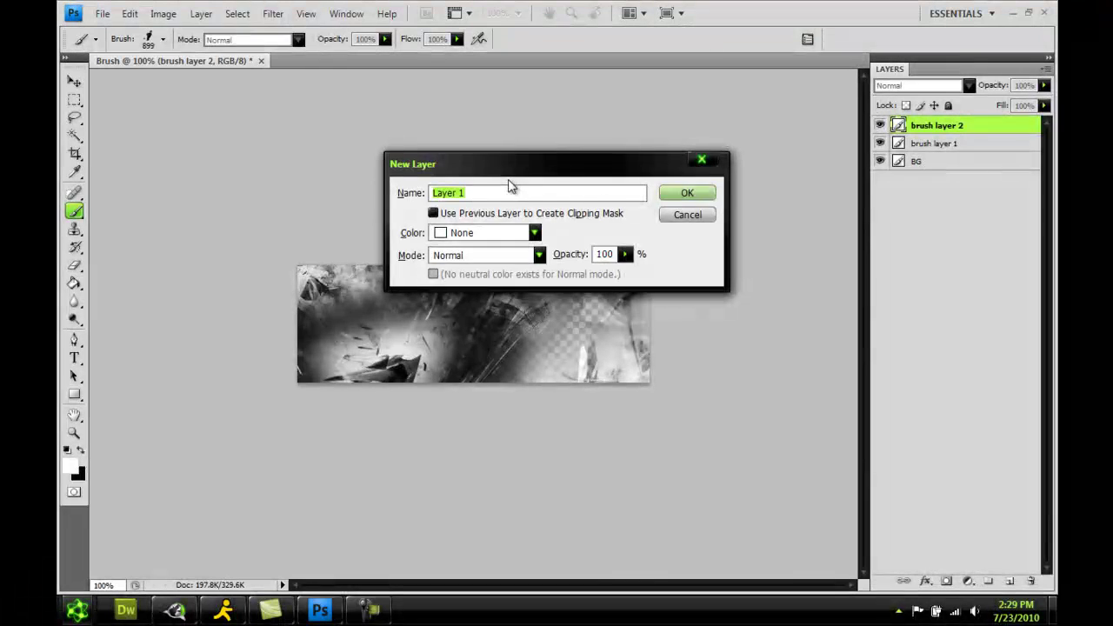
pyautogui.press('x')
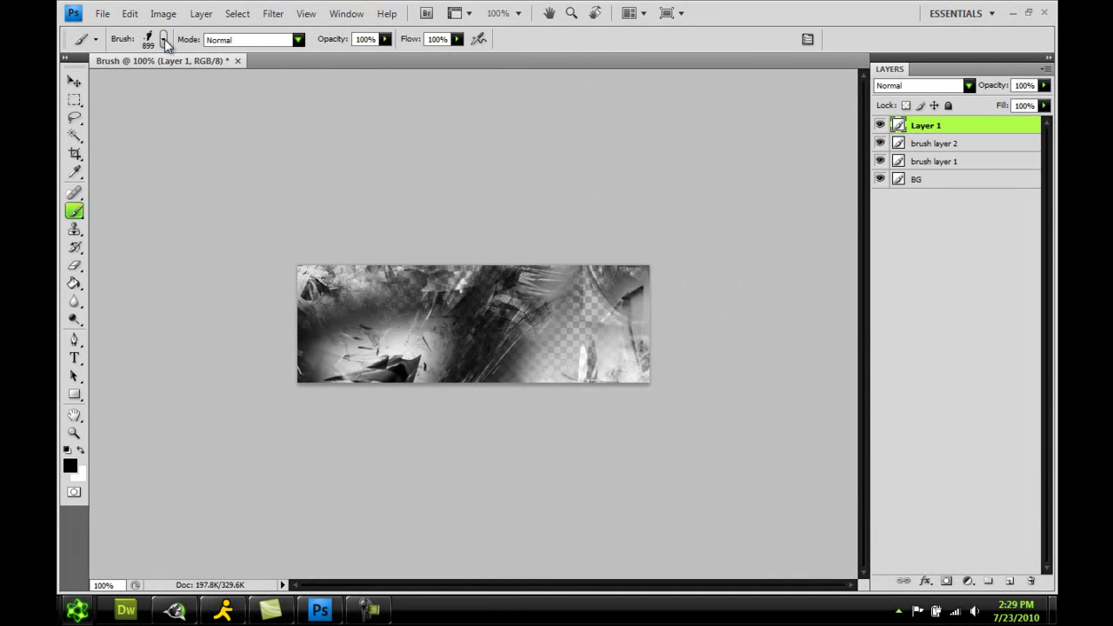
# Step: Stamp the 993 px brush in black over the lower-left part of the canvas on Layer 1
pyautogui.click(165, 39)
pyautogui.click(215, 167)
pyautogui.click(373, 56)
pyautogui.click(414, 369)
# Step: Replace the current brushes with the ka05_splat brush set
pyautogui.click(163, 40)
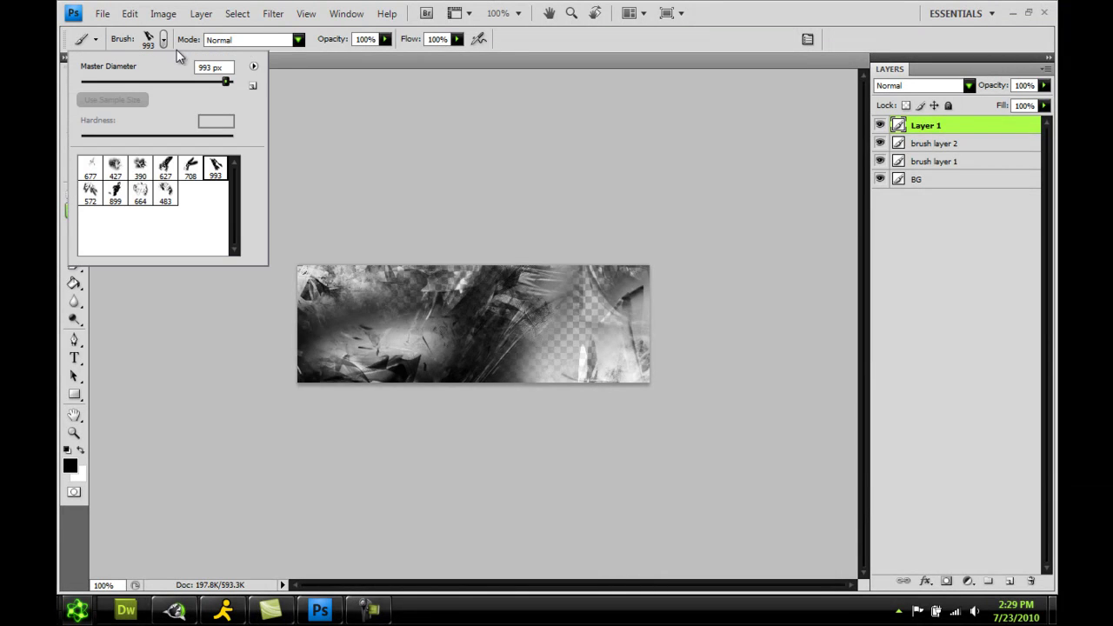
pyautogui.click(253, 67)
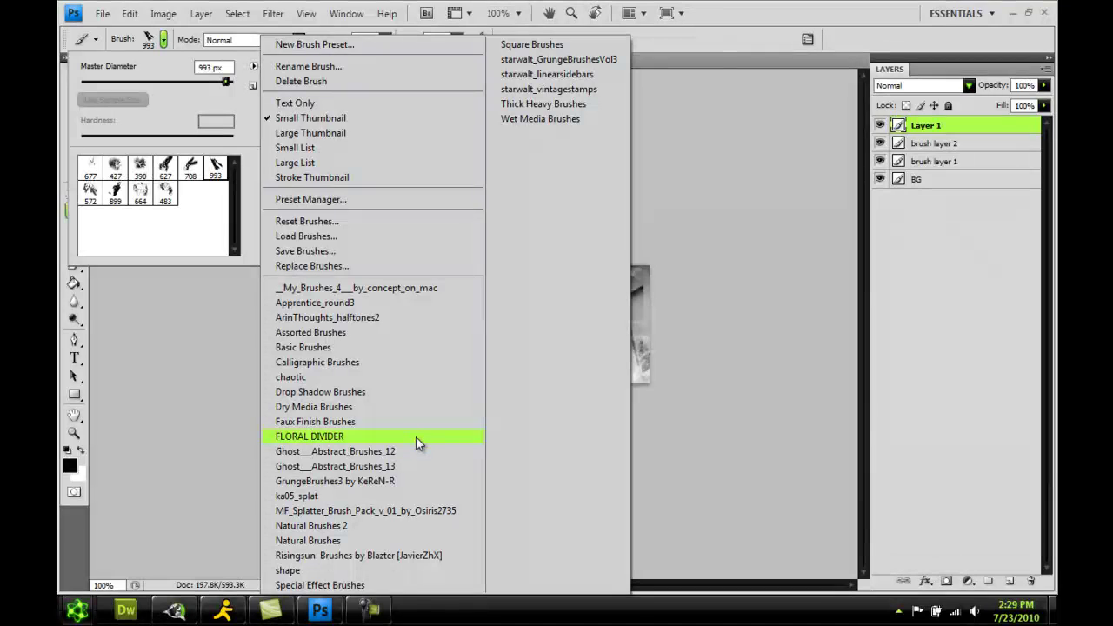
pyautogui.click(418, 496)
pyautogui.click(461, 226)
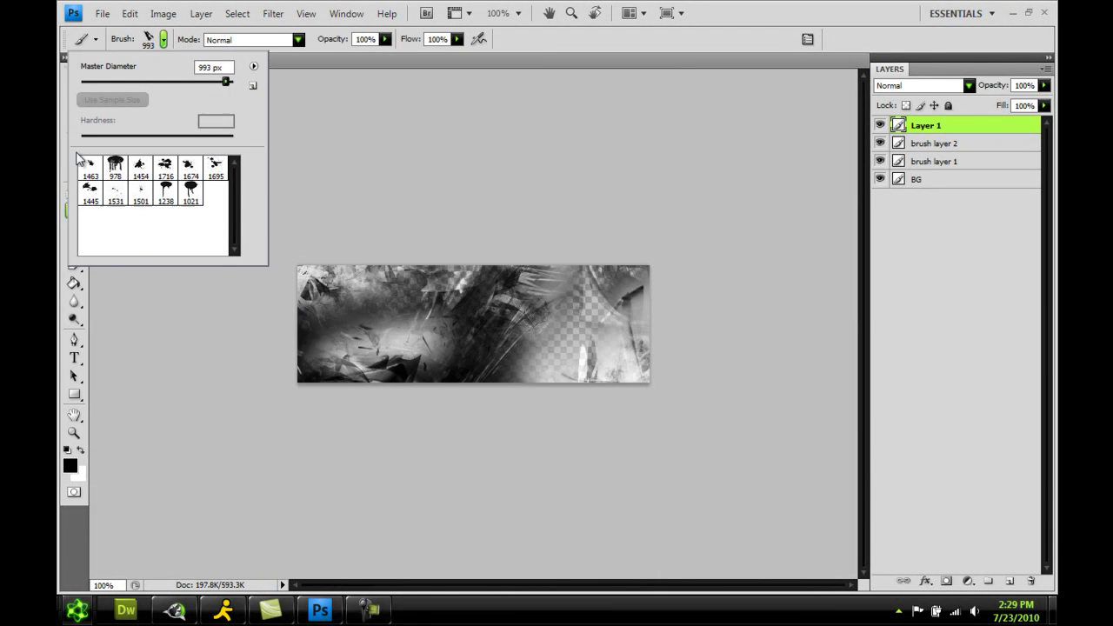
# Step: Resize the 1454 px splat brush to 349 px and stamp it alternately in white and black along the canvas's lower edge
pyautogui.click(130, 164)
pyautogui.click(196, 81)
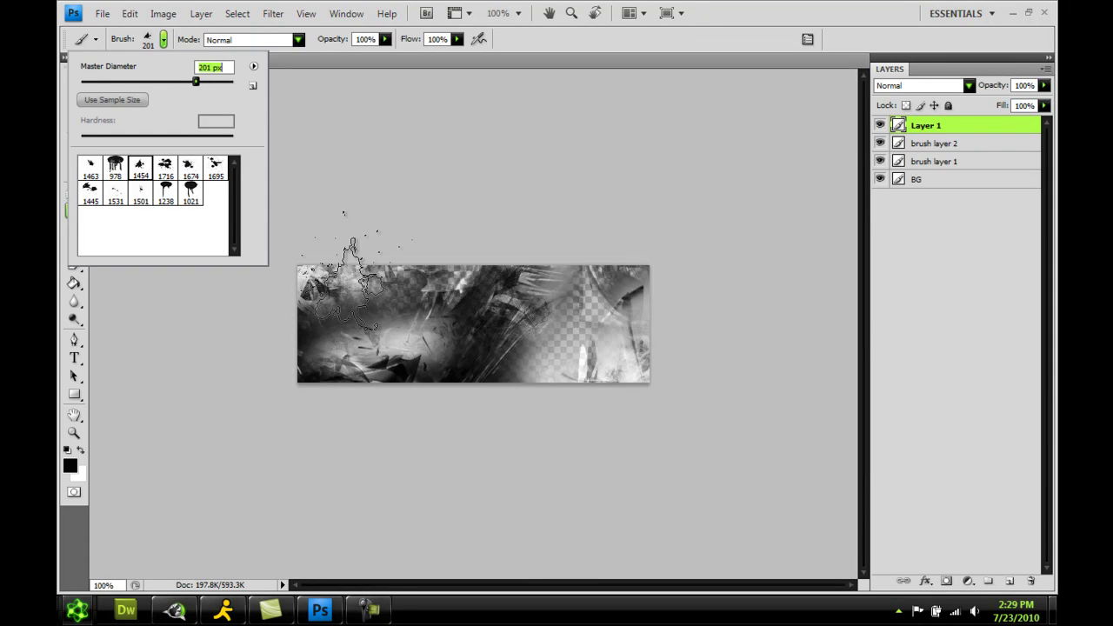
pyautogui.click(456, 17)
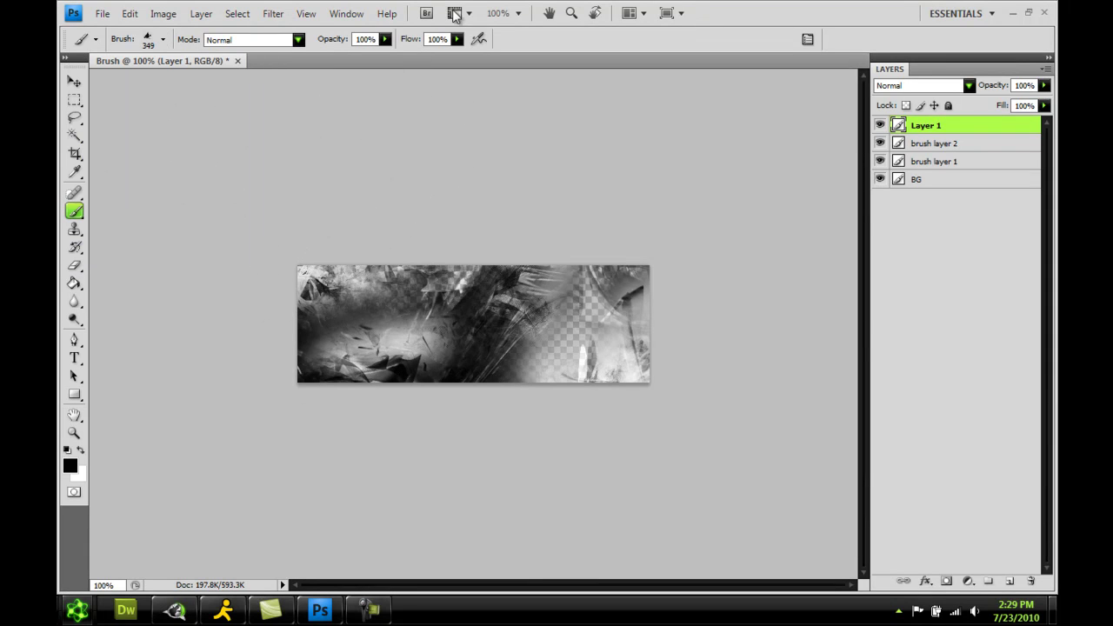
pyautogui.press('x')
pyautogui.click(358, 370)
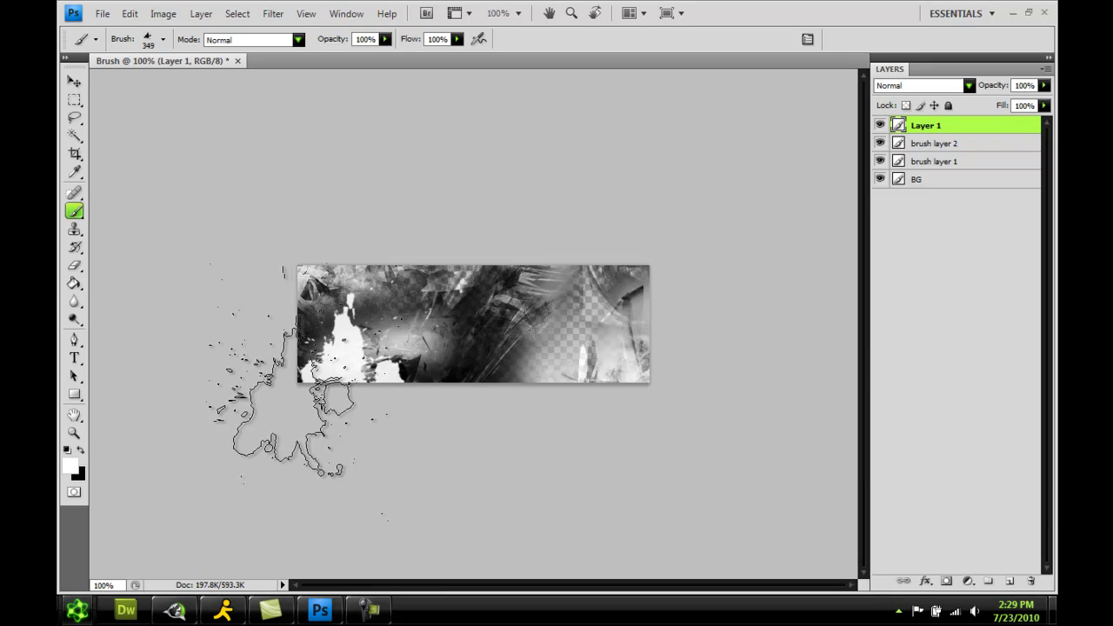
pyautogui.press('x')
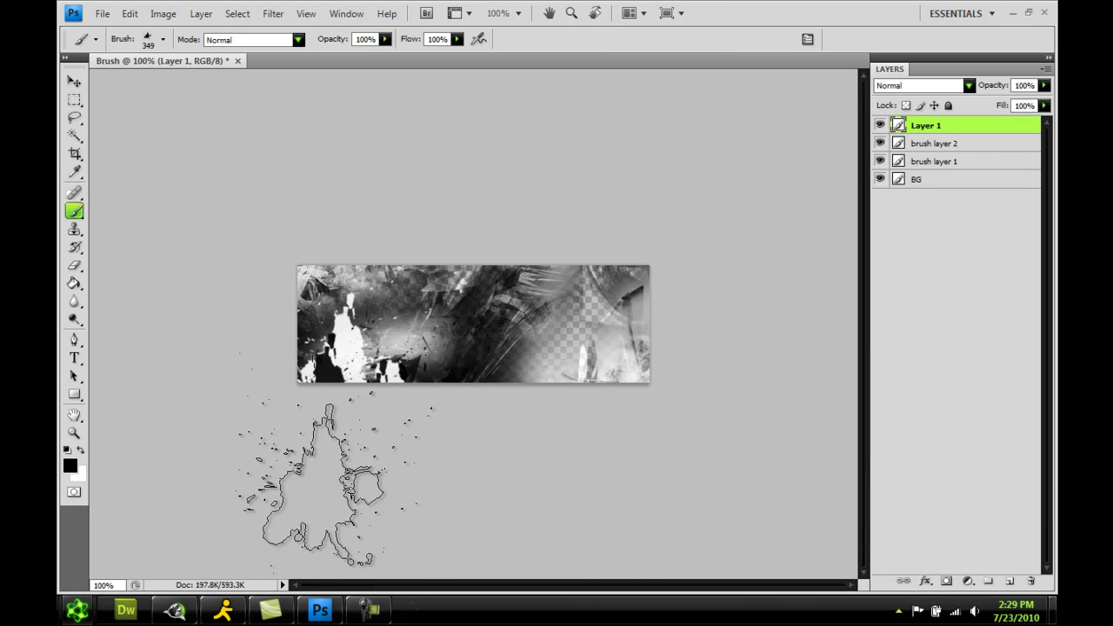
pyautogui.press('x')
pyautogui.click(633, 374)
pyautogui.press('x')
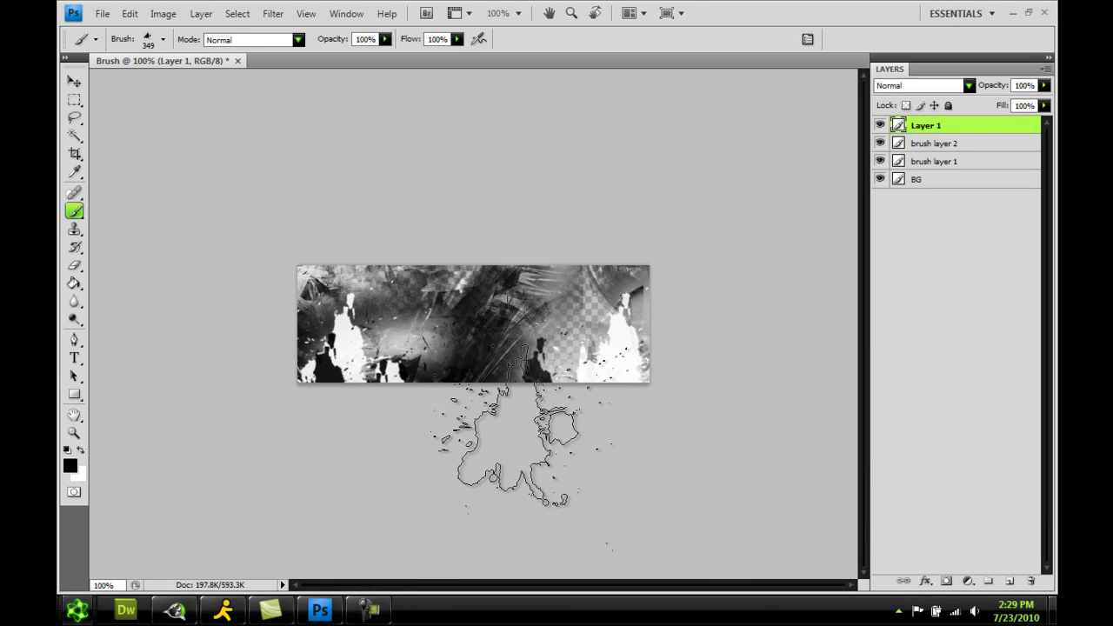
# Step: Resize the 1695 px splatter brush to 432 px and stamp it alternately in black and white over the canvas's right half
pyautogui.click(163, 40)
pyautogui.click(215, 167)
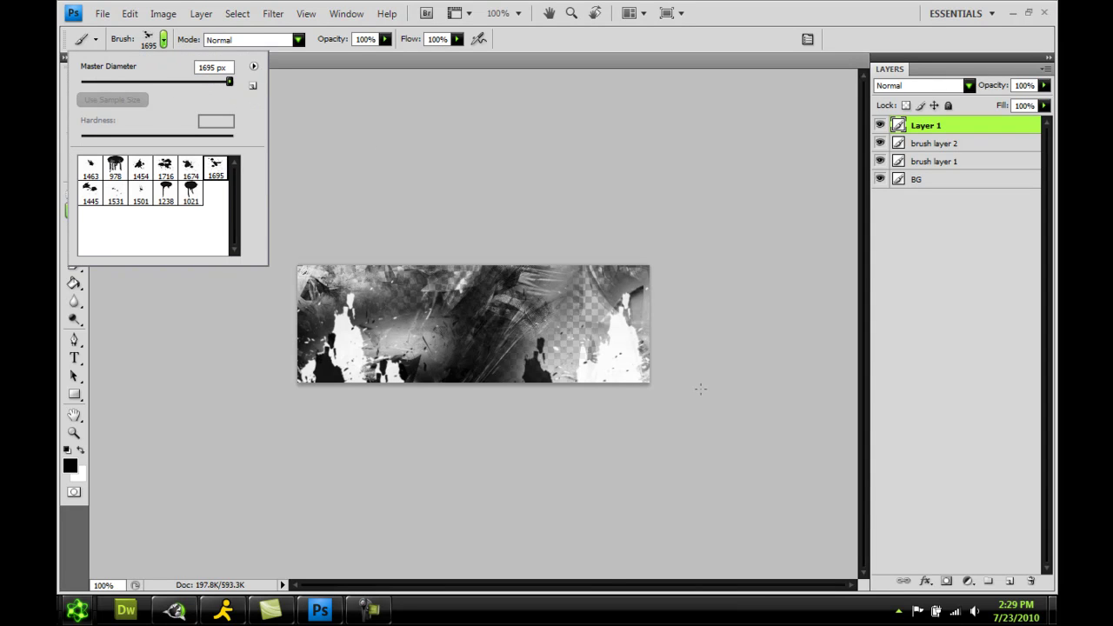
pyautogui.moveTo(230, 82); pyautogui.dragTo(215, 83)
pyautogui.click(632, 448)
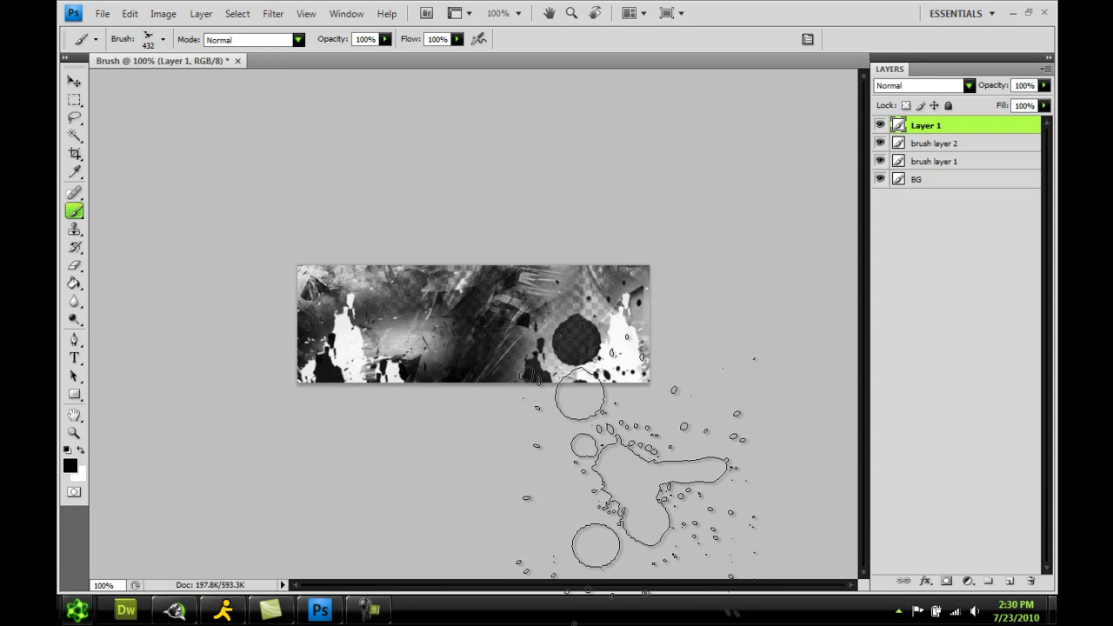
pyautogui.press('x')
pyautogui.click(657, 319)
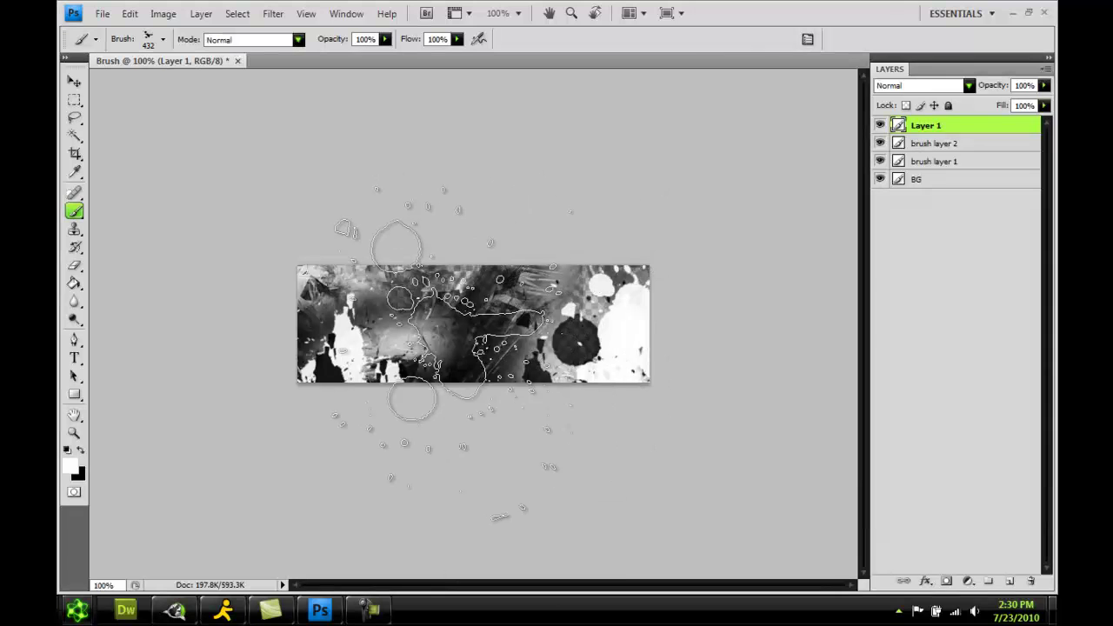
pyautogui.click(572, 444)
pyautogui.press('x')
pyautogui.click(585, 456)
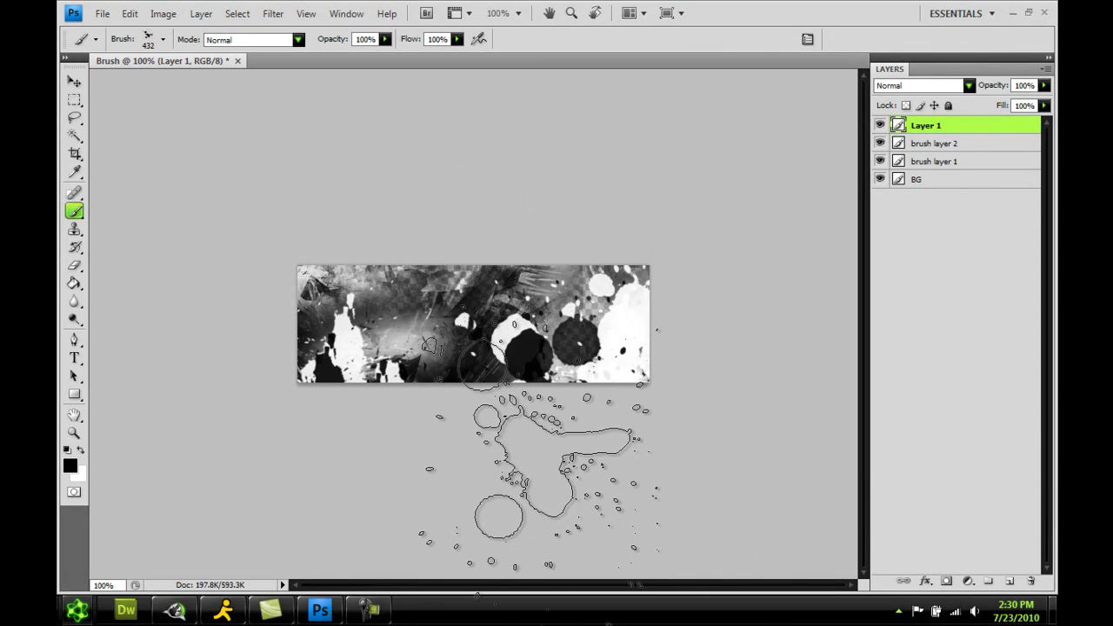
pyautogui.click(604, 444)
# Step: Set the 1695 px splatter brush to 422 px, then stamp white and black over the canvas's right side and white over its left side
pyautogui.press('x')
pyautogui.click(162, 39)
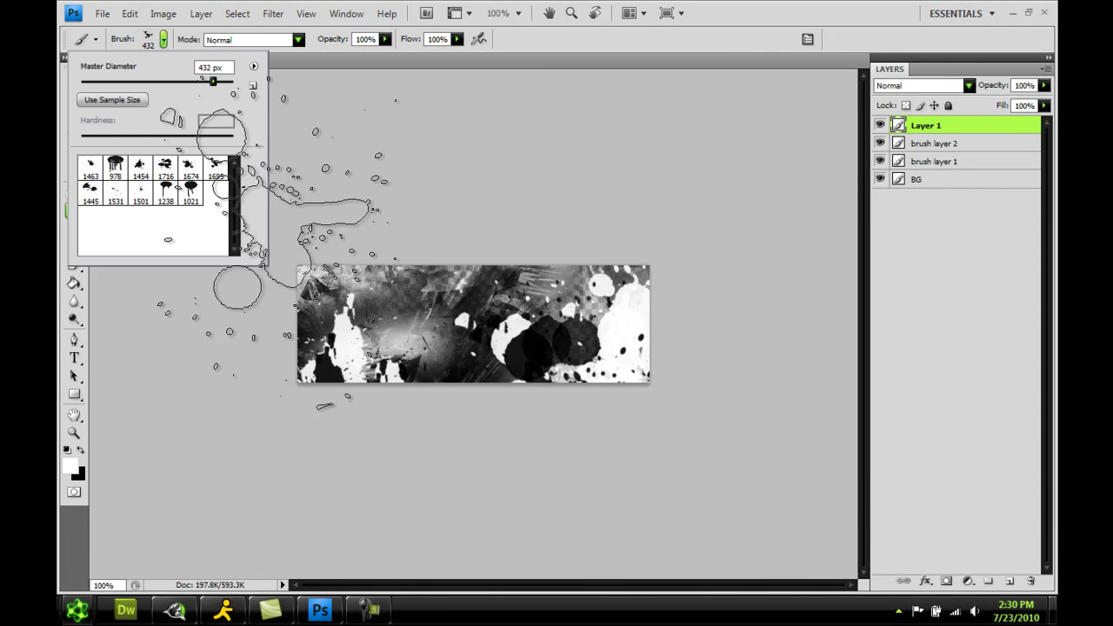
pyautogui.click(215, 168)
pyautogui.click(212, 82)
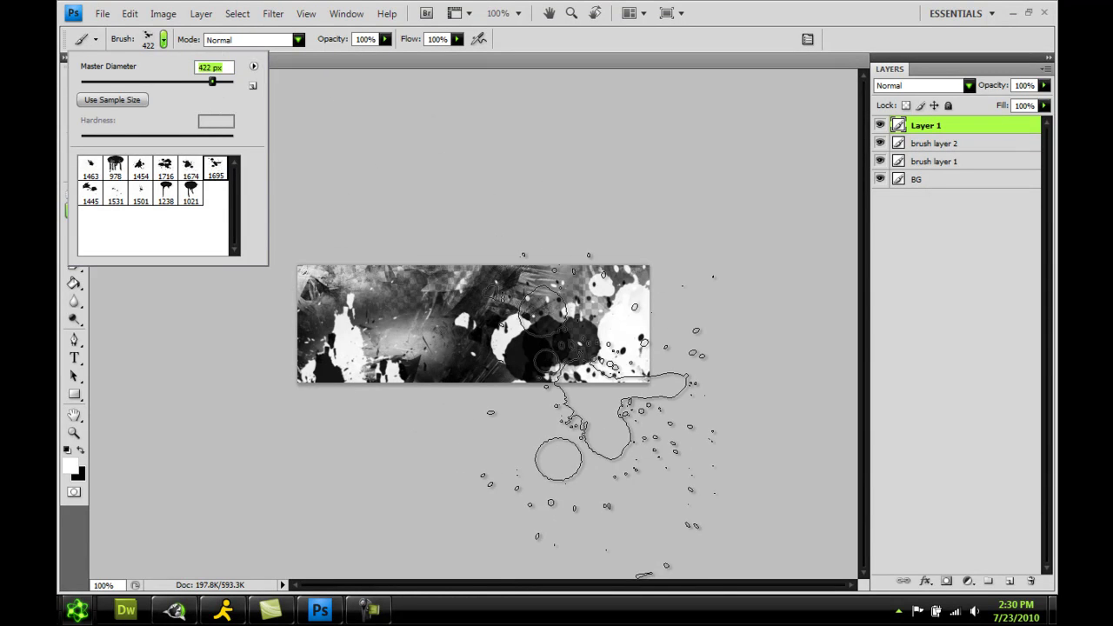
pyautogui.click(581, 341)
pyautogui.press('x')
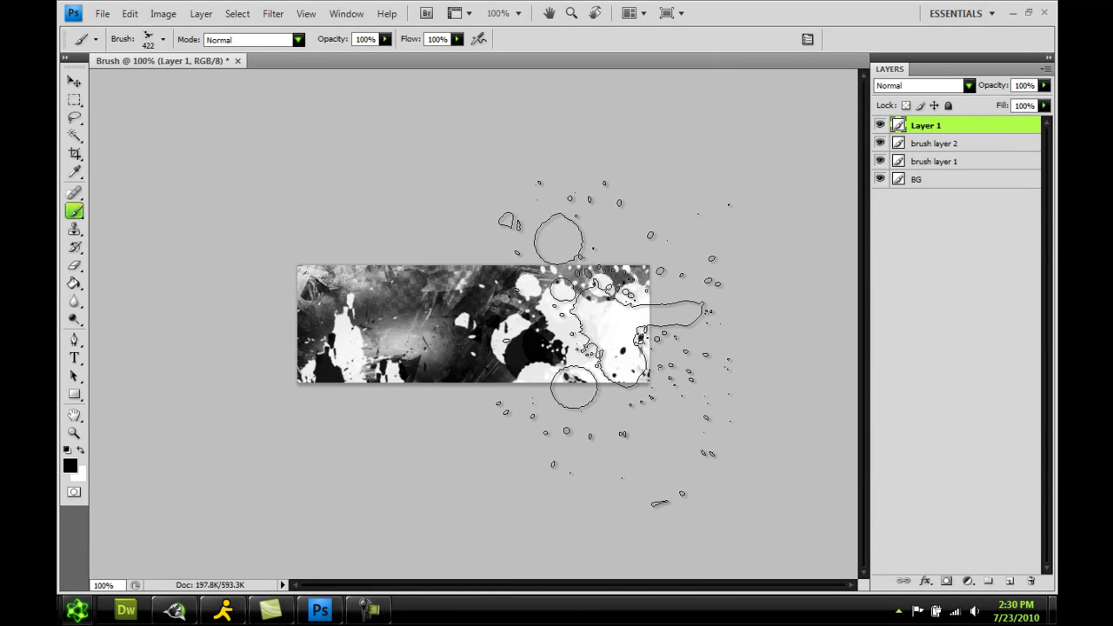
pyautogui.click(616, 345)
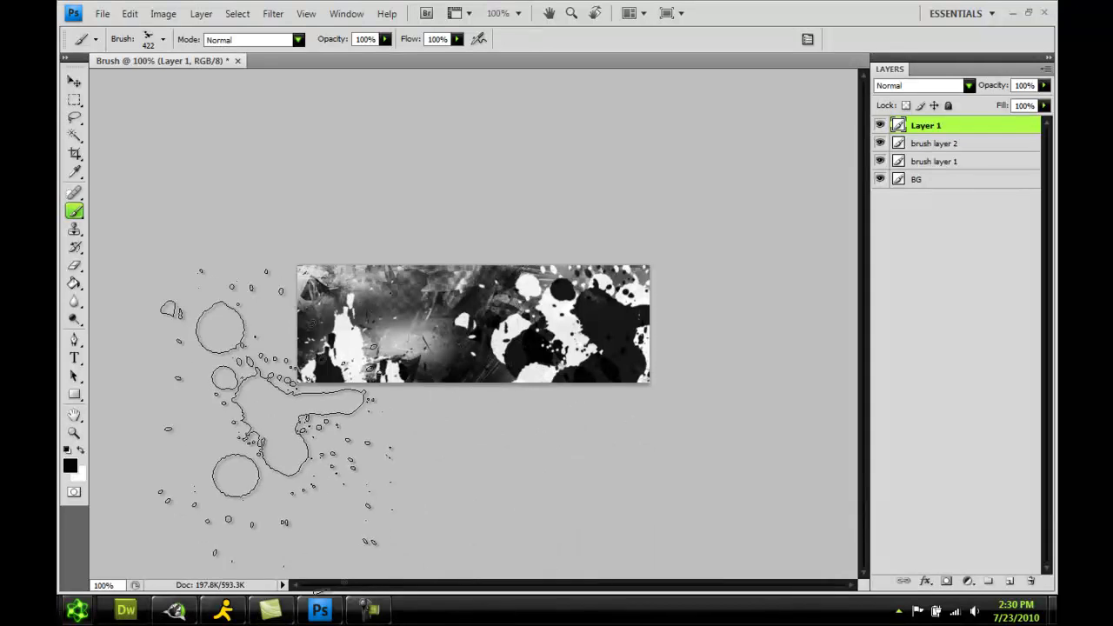
pyautogui.press('x')
pyautogui.click(347, 374)
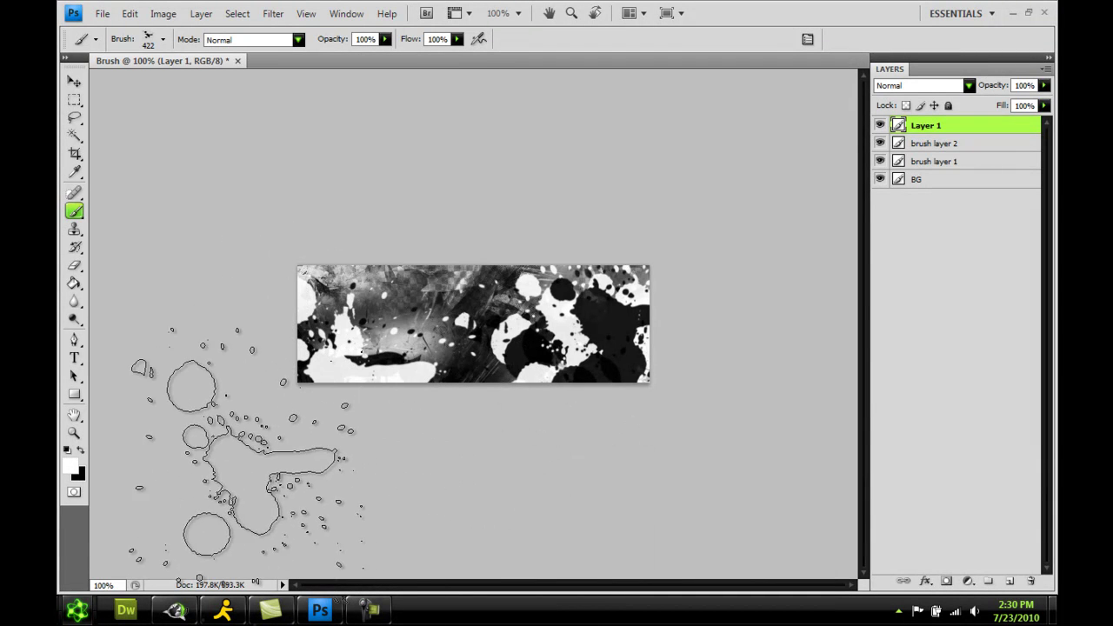
# Step: Replace the current brushes with the __My_Brushes_4___by_concept_on_mac set for the Brush tool
pyautogui.click(74, 81)
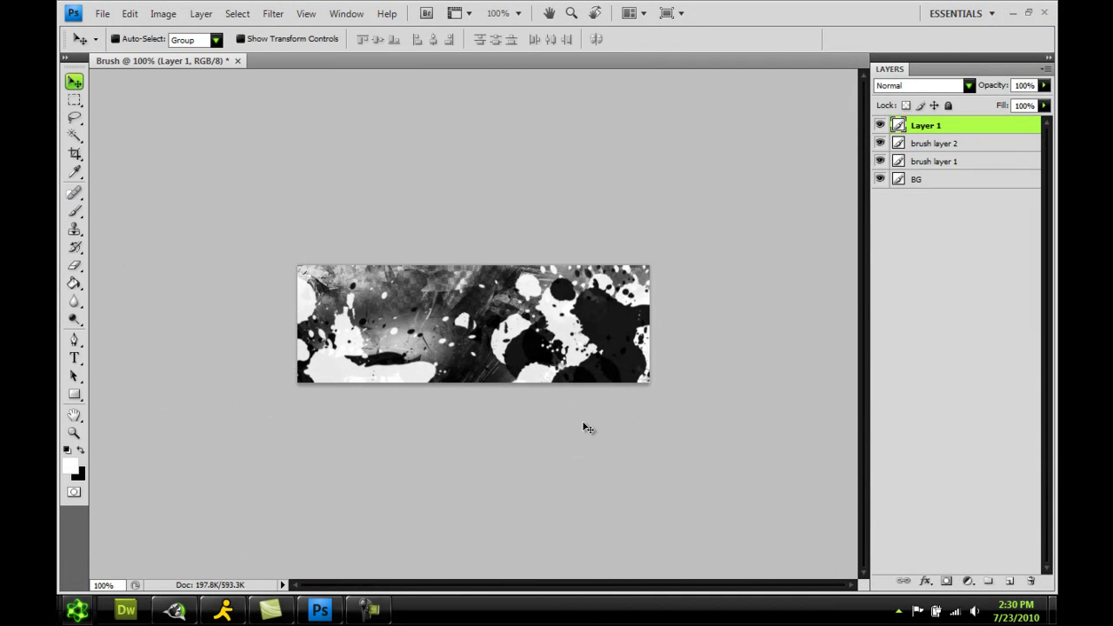
pyautogui.click(74, 210)
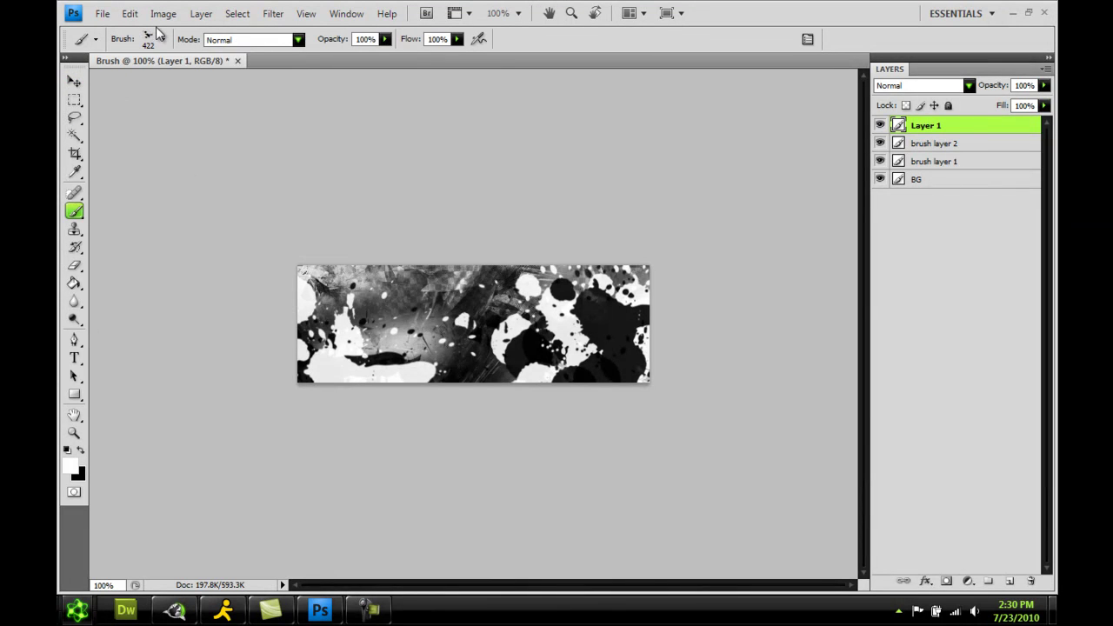
pyautogui.click(162, 39)
pyautogui.click(253, 66)
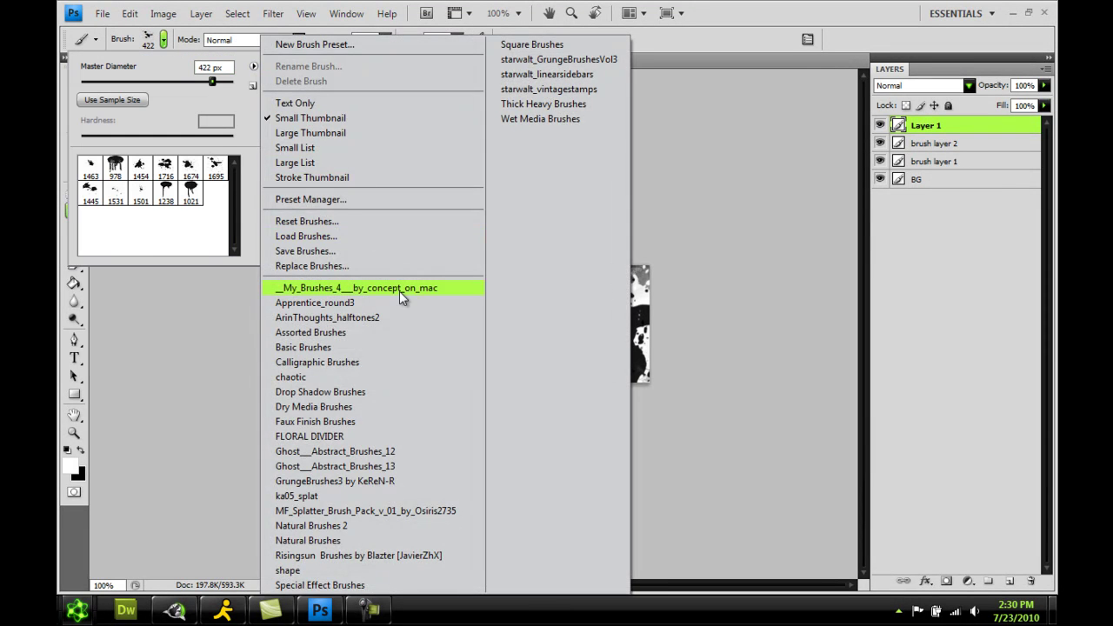
pyautogui.click(399, 289)
pyautogui.click(458, 227)
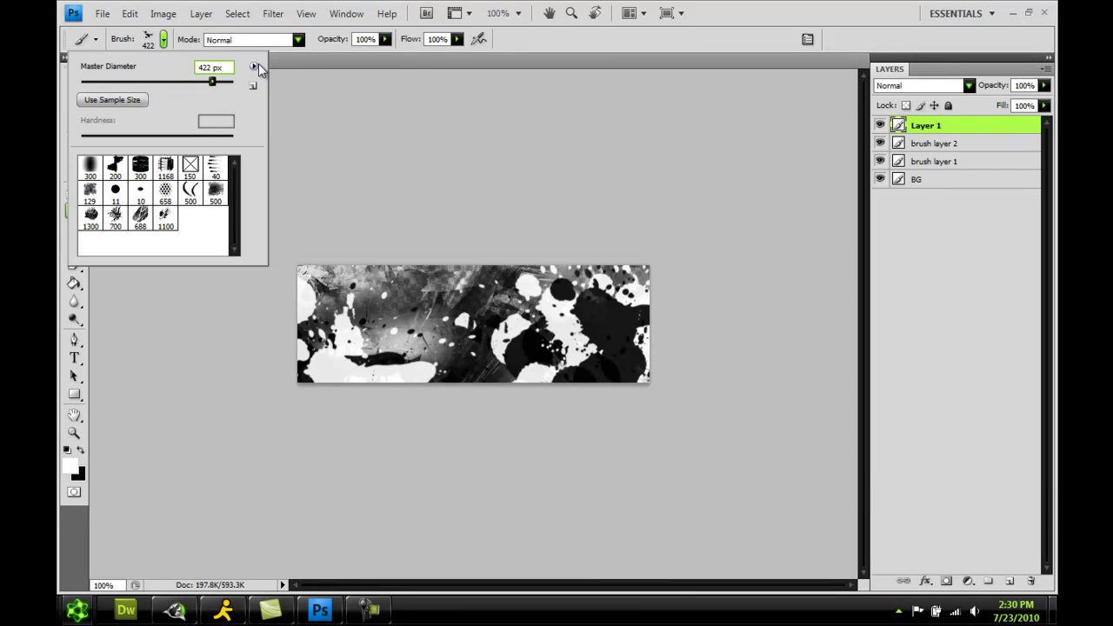
pyautogui.click(266, 47)
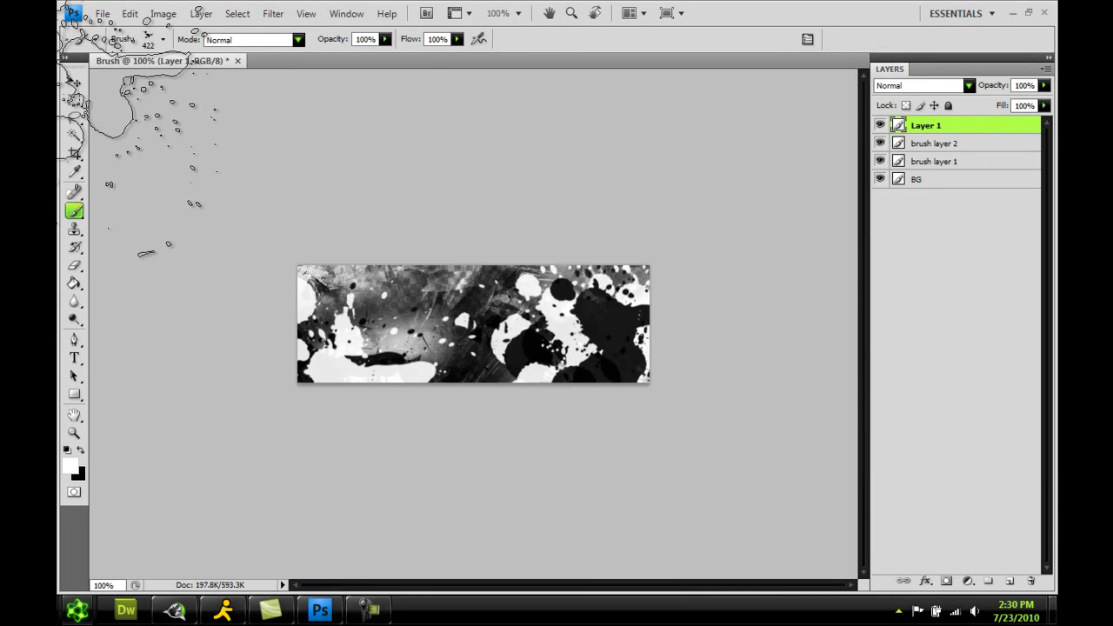
# Step: Switch to the Move tool
pyautogui.click(74, 81)
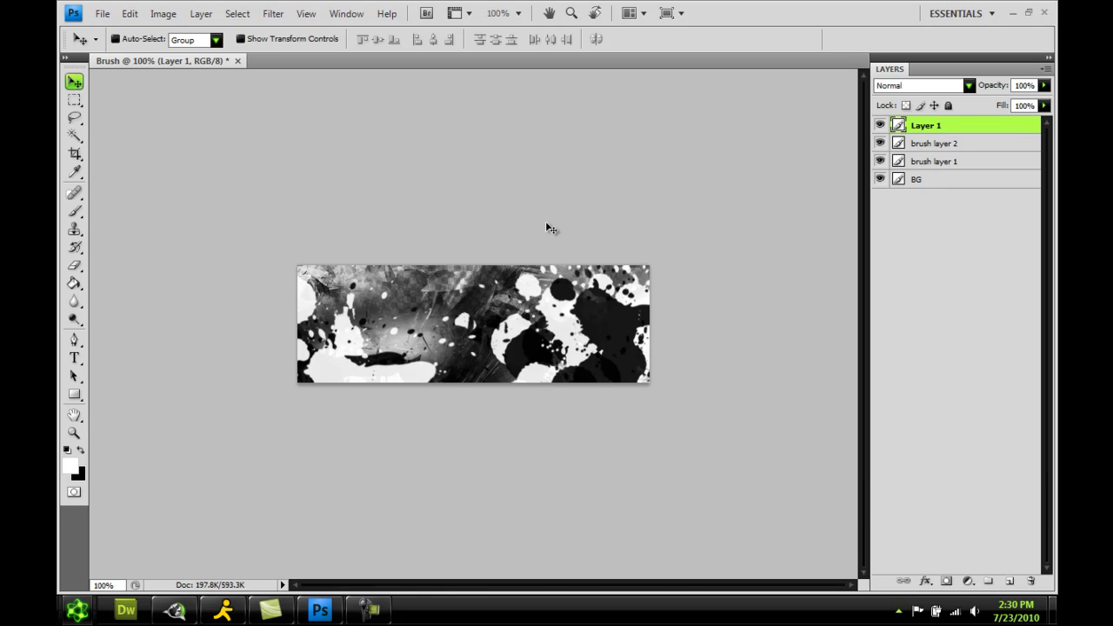
pyautogui.click(75, 100)
pyautogui.press('v')
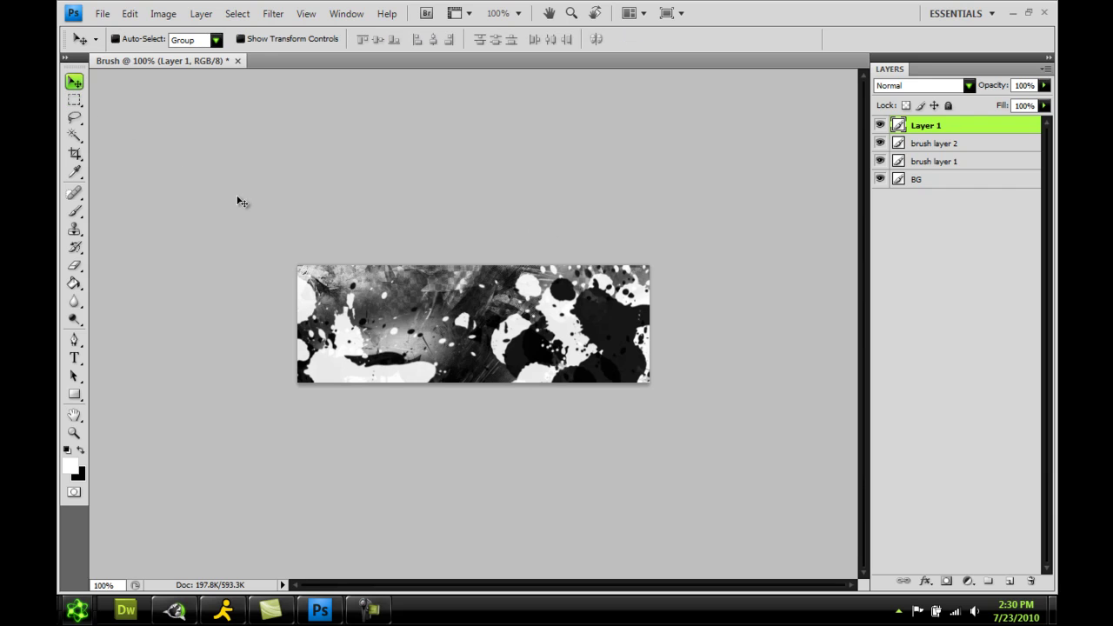